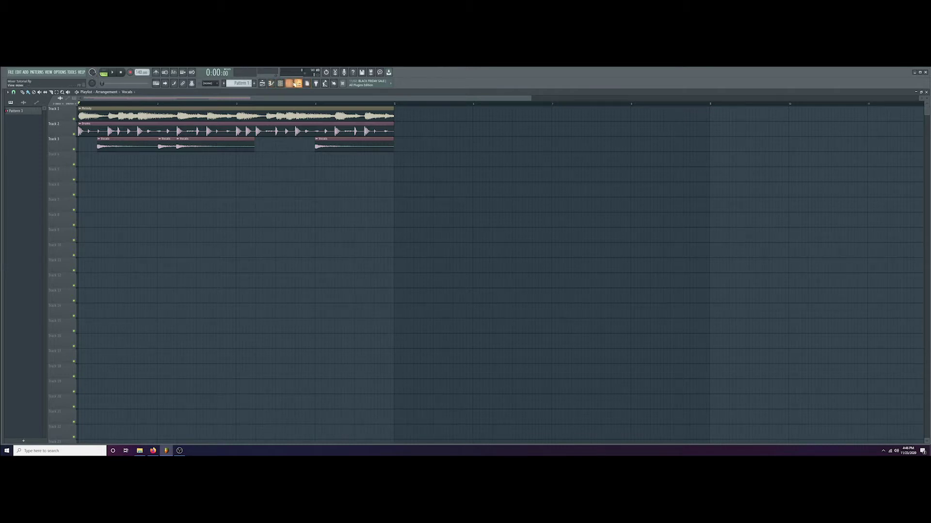
Open the mixer over the playlist
click(289, 84)
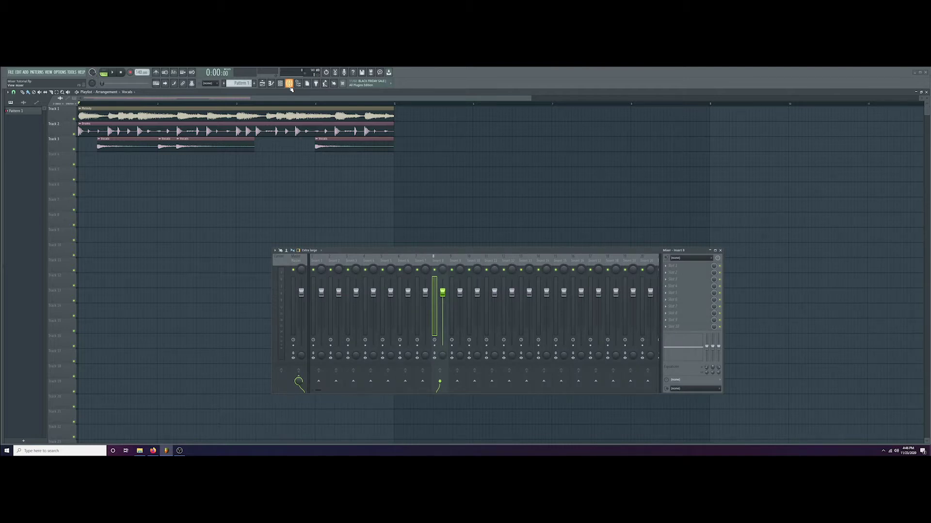
click(290, 87)
click(290, 87)
Try the mixer's Compact, Wide and Wide 2 layouts, and return it to the Extra large layout
click(322, 252)
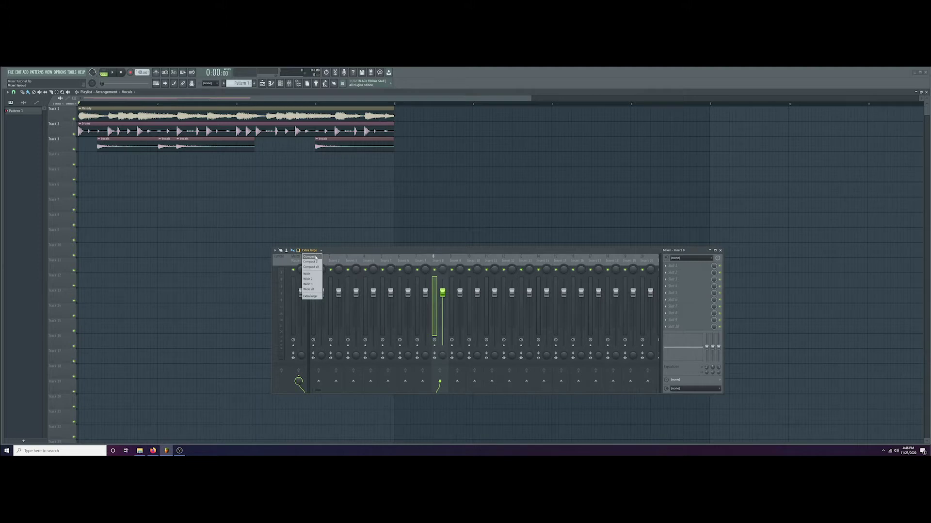
click(315, 257)
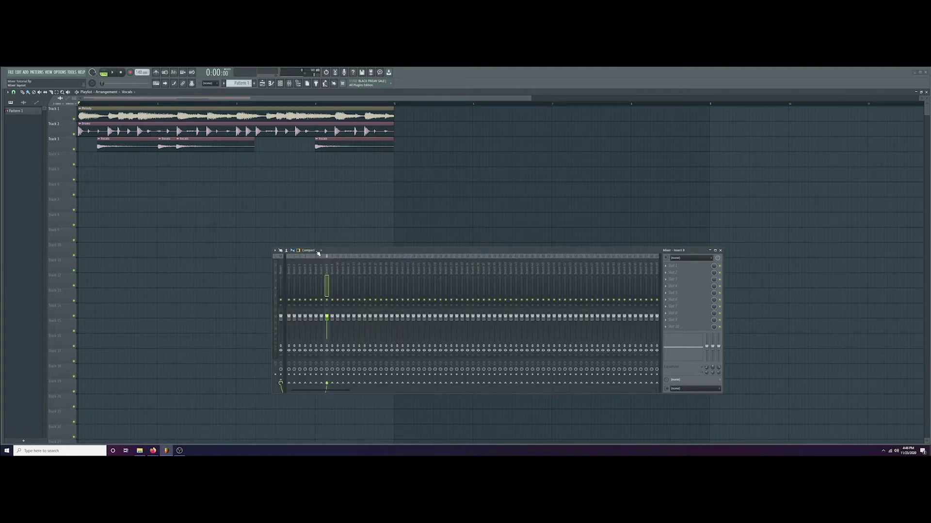
click(321, 251)
click(312, 274)
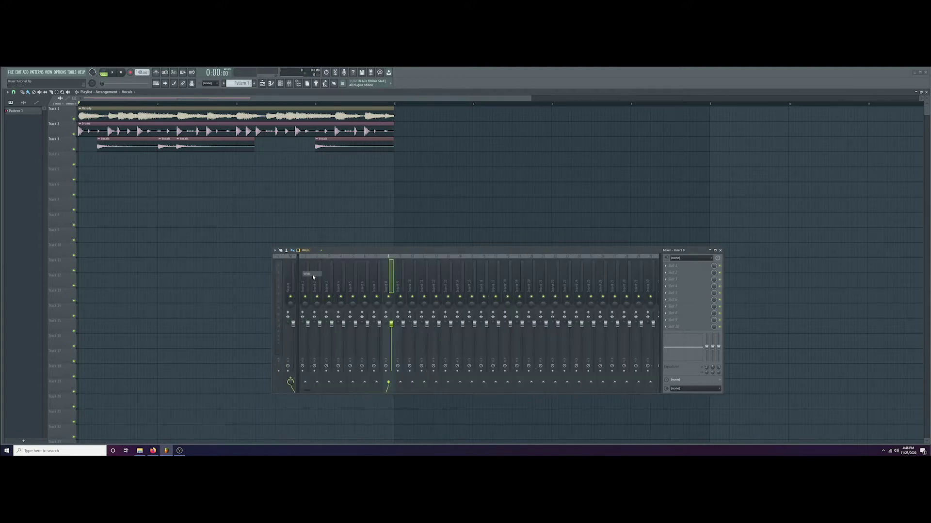
click(319, 251)
click(313, 279)
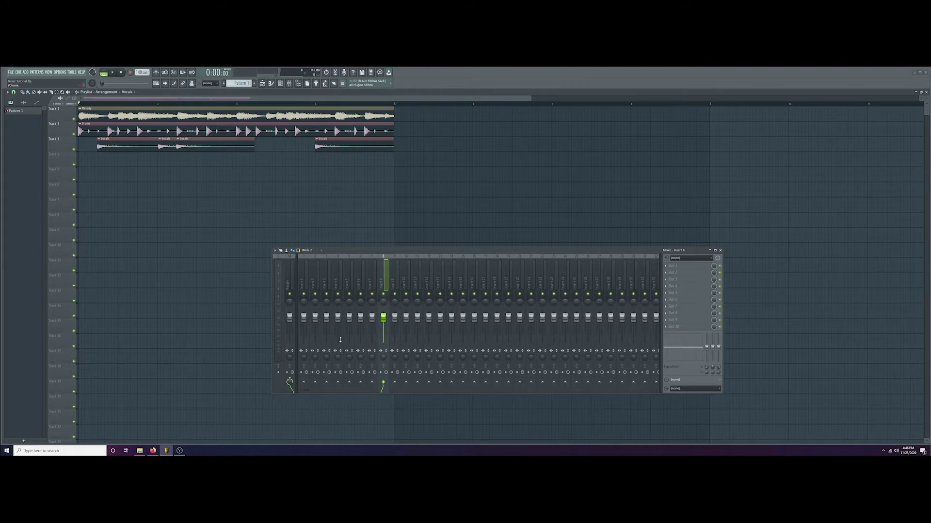
click(309, 250)
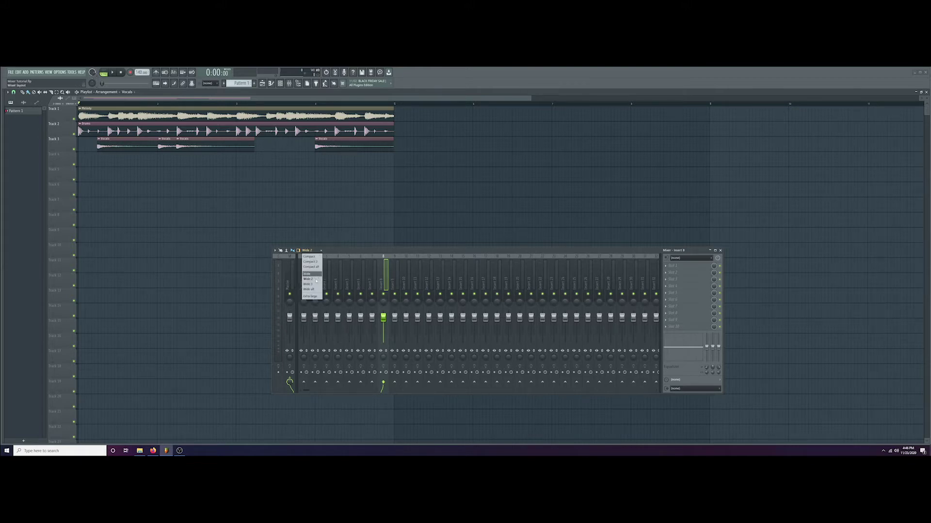
click(312, 297)
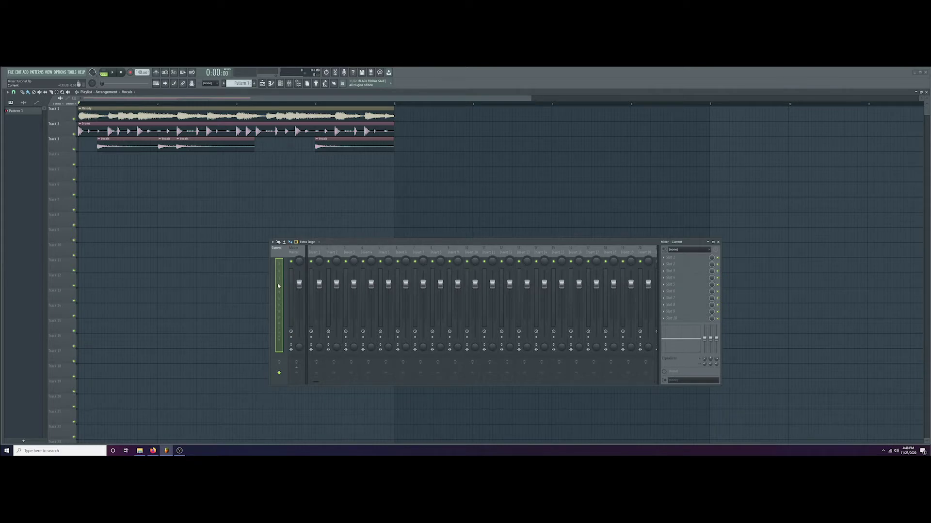
Examine the mixer's Master track and its insert tracks by selecting them one after another
click(295, 254)
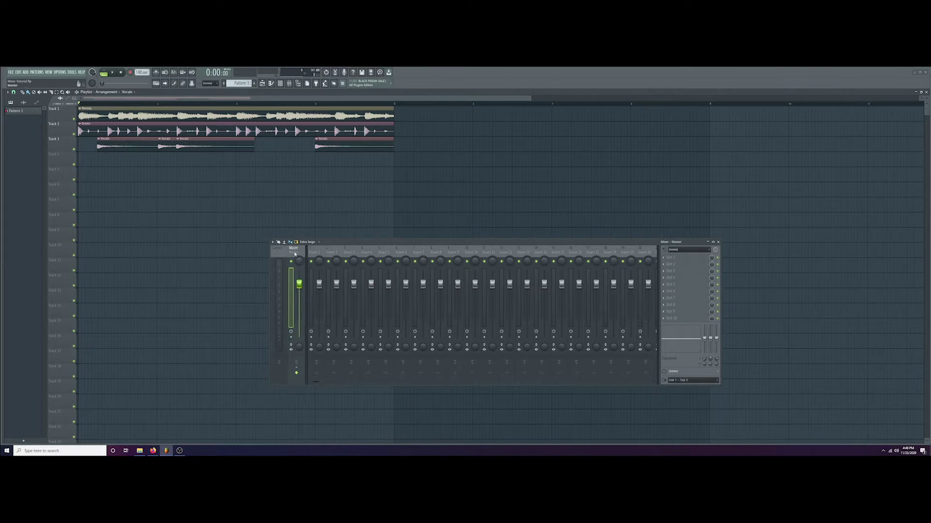
click(318, 253)
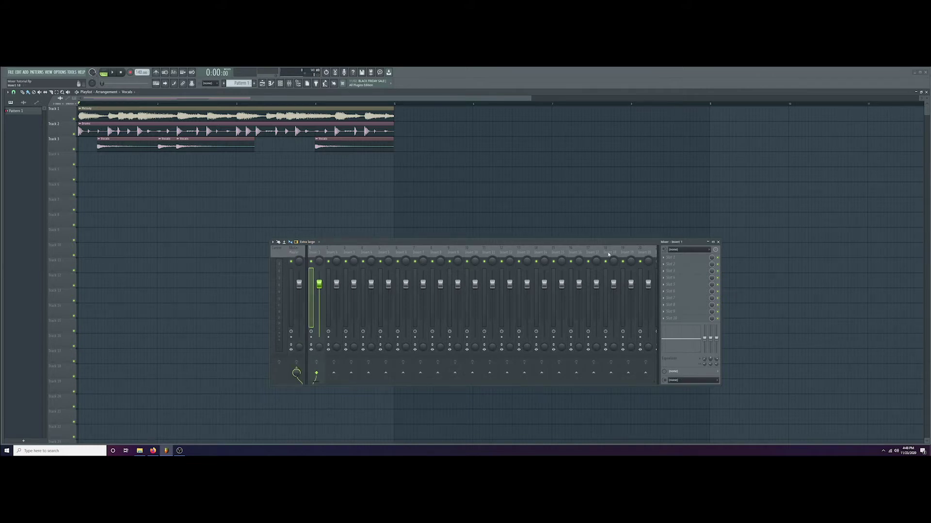
click(366, 248)
click(382, 249)
click(422, 249)
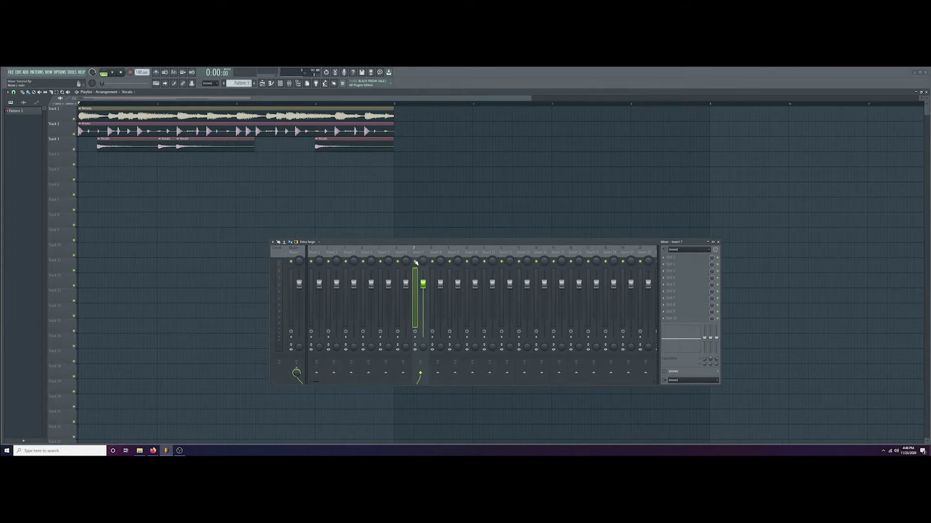
click(435, 250)
click(454, 252)
click(469, 251)
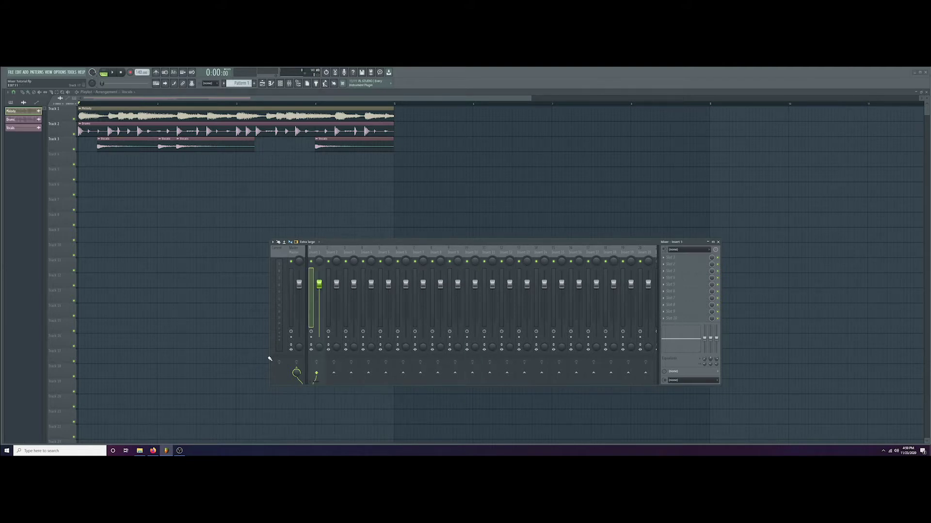
click(333, 250)
click(349, 252)
click(367, 253)
click(384, 253)
click(401, 254)
click(418, 255)
click(406, 255)
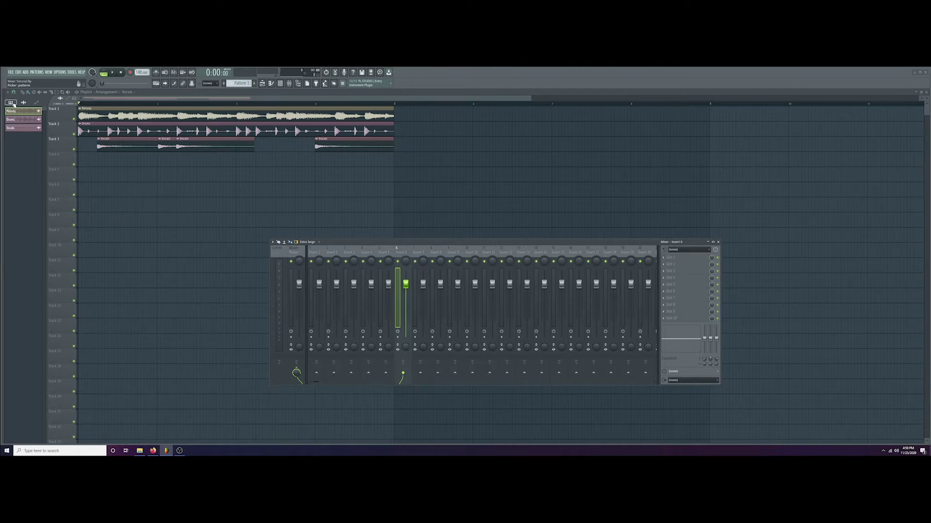
Show the audio clips in the playlist's picker and select the Melody clip
click(38, 103)
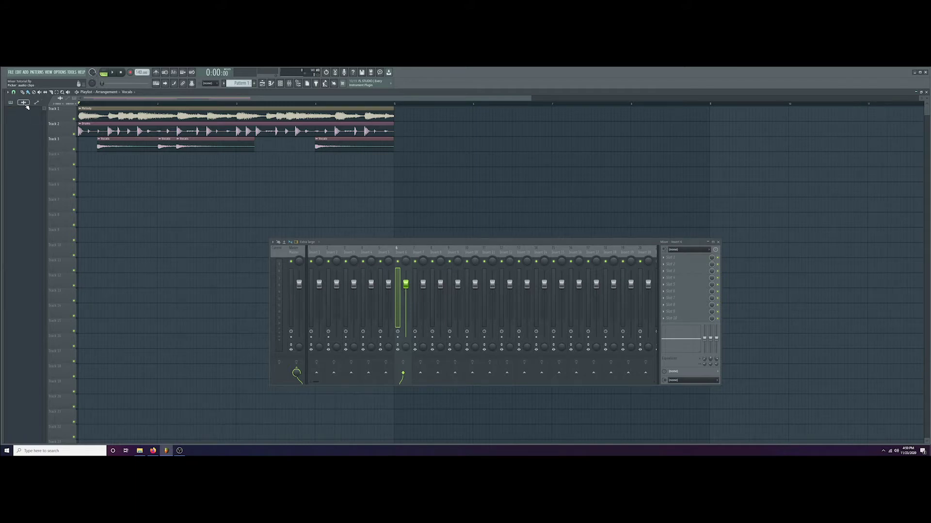
click(24, 103)
click(23, 112)
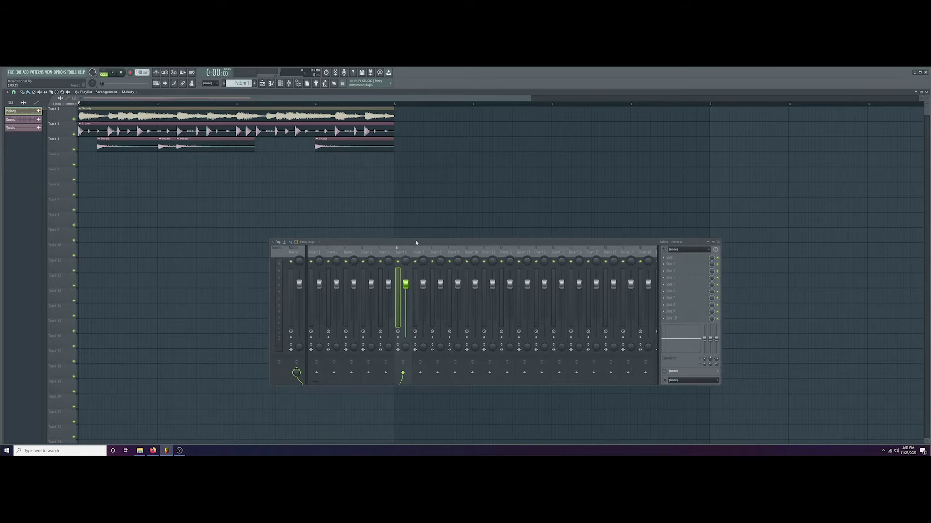
Route the selected Melody channel to mixer track Insert 3
click(383, 255)
click(368, 255)
click(354, 254)
click(338, 254)
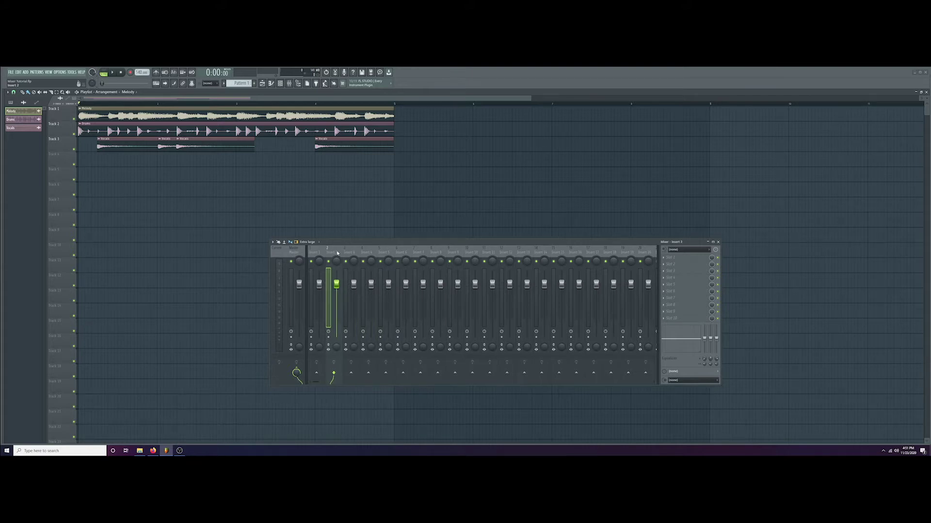
click(351, 255)
right_click(352, 253)
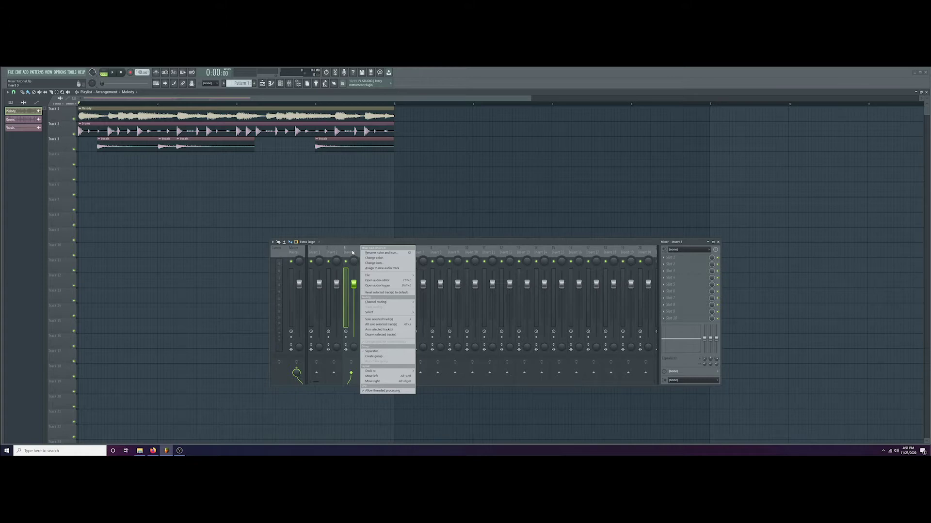
mouse_move(383, 304)
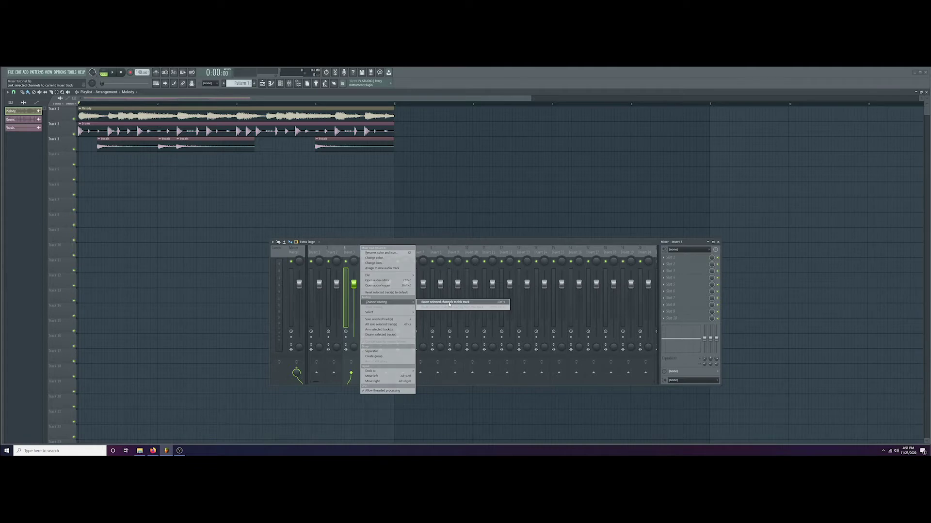
click(449, 303)
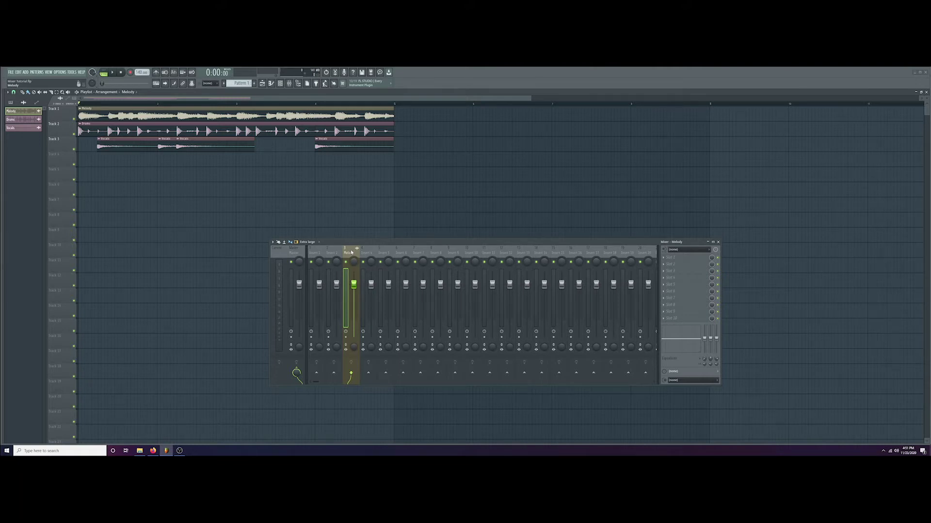
Open the channel rack, select only the Drums channel and route it to mixer track Insert 4
click(281, 83)
drag(469, 175, 447, 184)
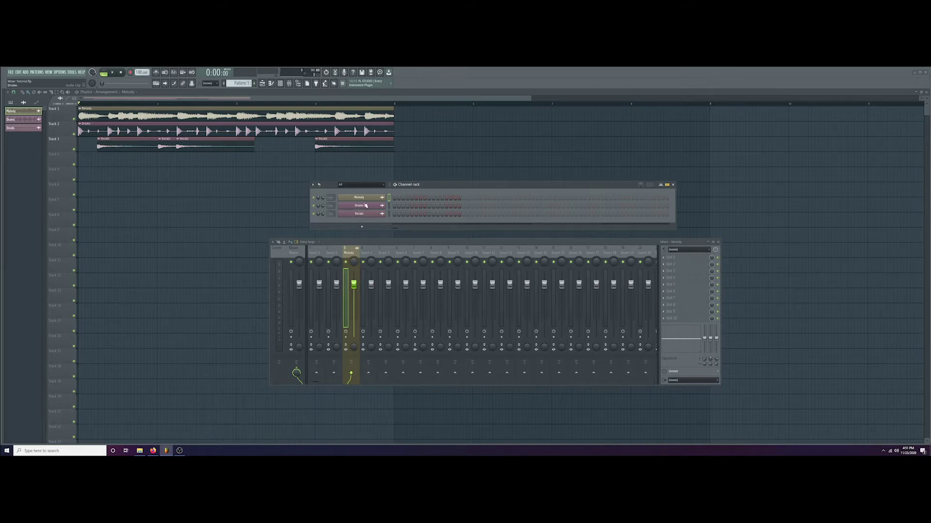
click(389, 198)
click(389, 207)
click(369, 253)
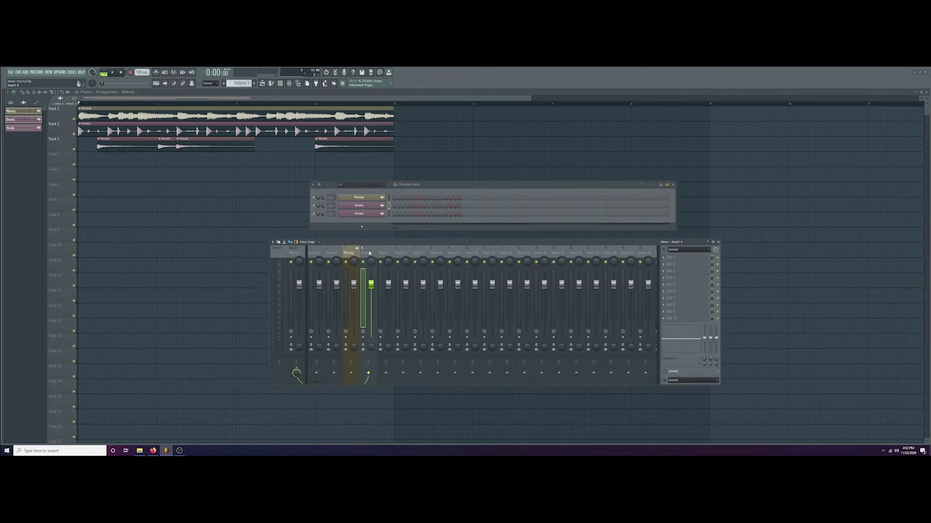
right_click(369, 253)
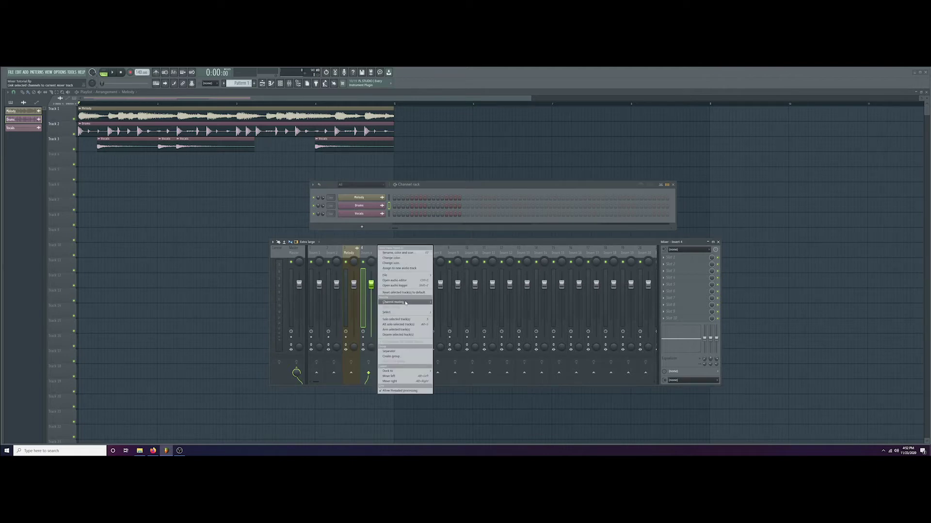
mouse_move(405, 303)
click(449, 303)
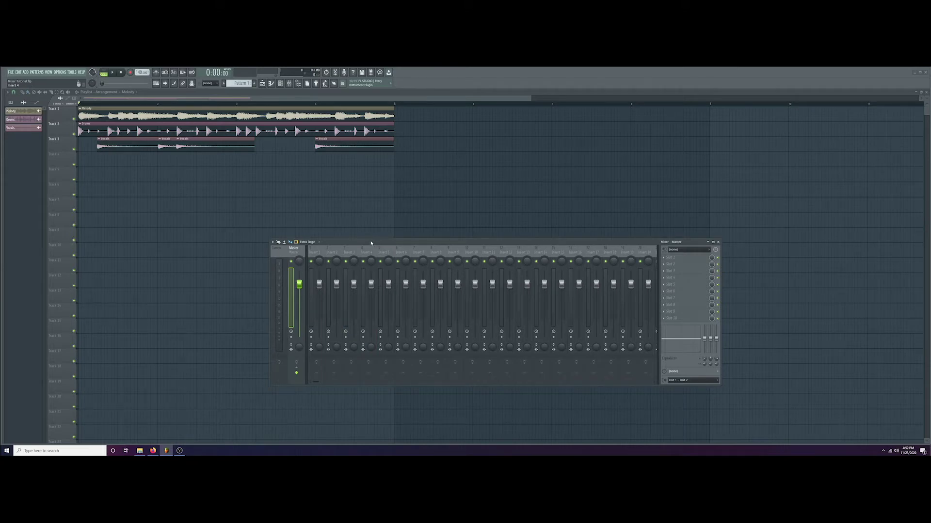
Select the Melody, Drums and Vocals clips and route them to consecutive mixer tracks starting from Insert 3
click(25, 113)
click(24, 120)
click(23, 129)
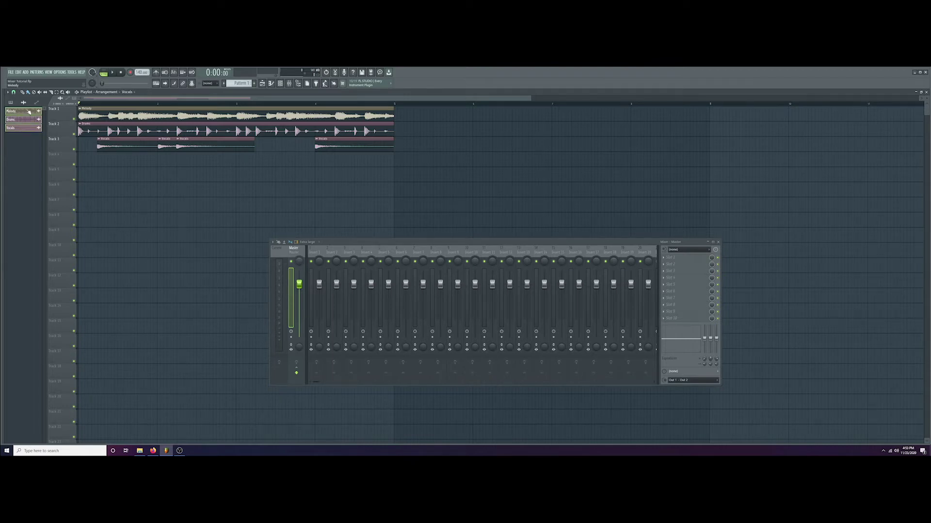
click(28, 112)
click(26, 123)
click(352, 251)
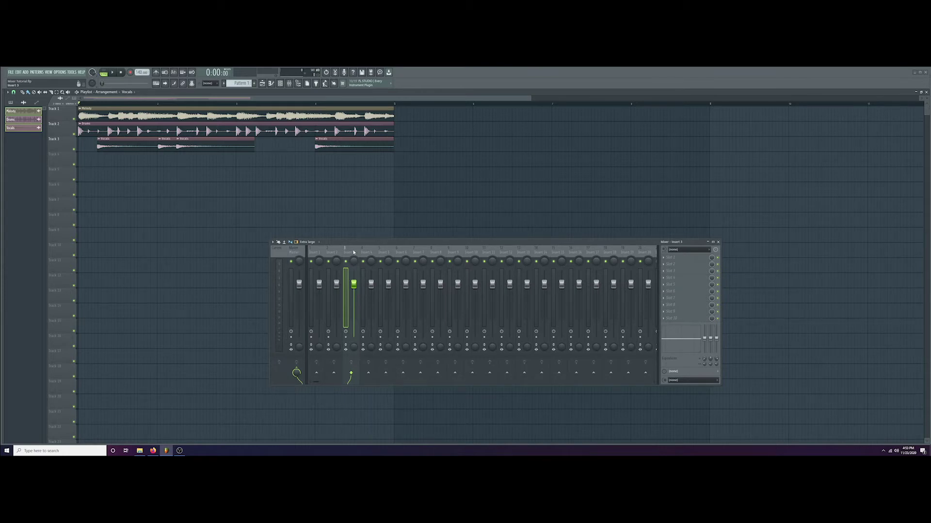
right_click(353, 252)
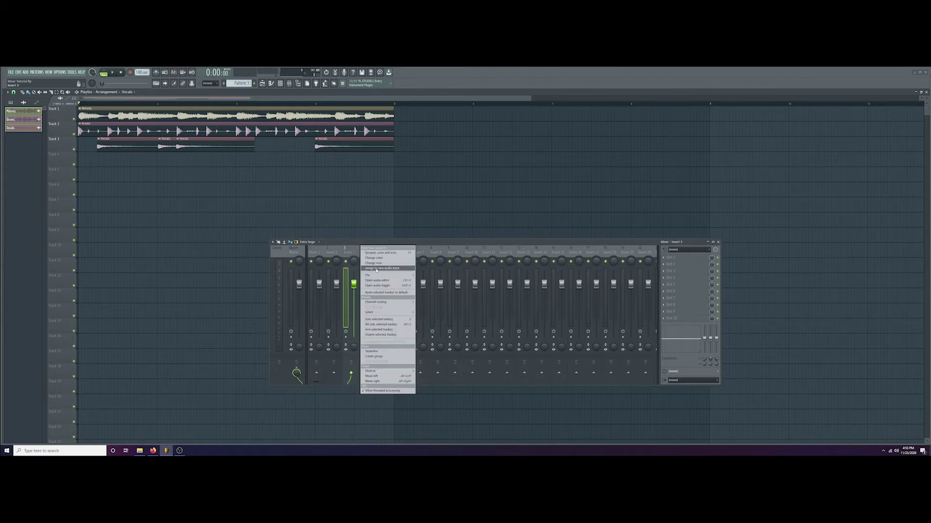
mouse_move(391, 304)
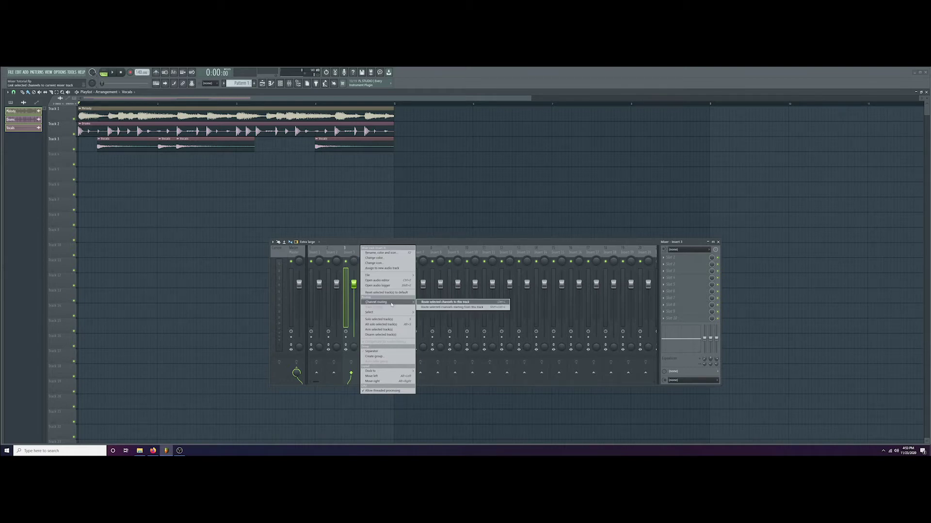
click(435, 308)
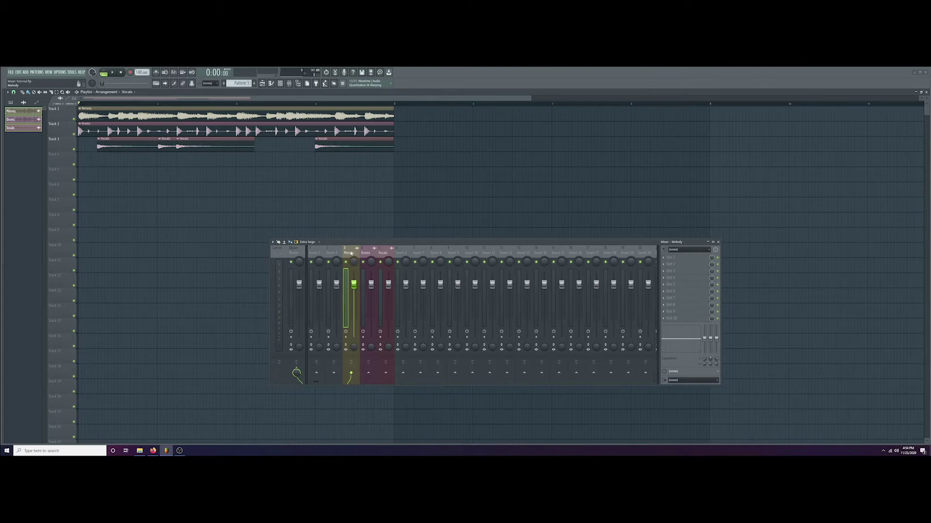
Shift the Melody mixer track back and forth past its neighbouring tracks, returning it to the third insert before Drums and Vocals
key(alt+Right)
key(alt+Right)
key(alt+Right)
key(alt+Right)
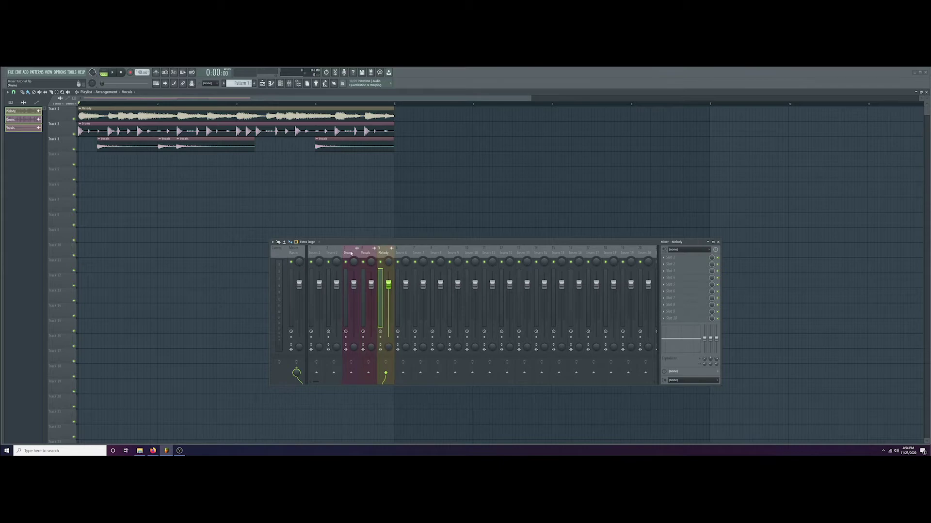
key(alt+Left)
key(alt+Left)
key(alt+Left)
key(alt+Left)
key(alt+Left)
key(alt+Right)
key(alt+Right)
key(alt+Right)
key(alt+Right)
key(alt+Right)
key(alt+Left)
key(alt+Left)
key(alt+Left)
key(alt+Left)
key(alt+Left)
key(alt+Right)
key(alt+Right)
key(alt+Left)
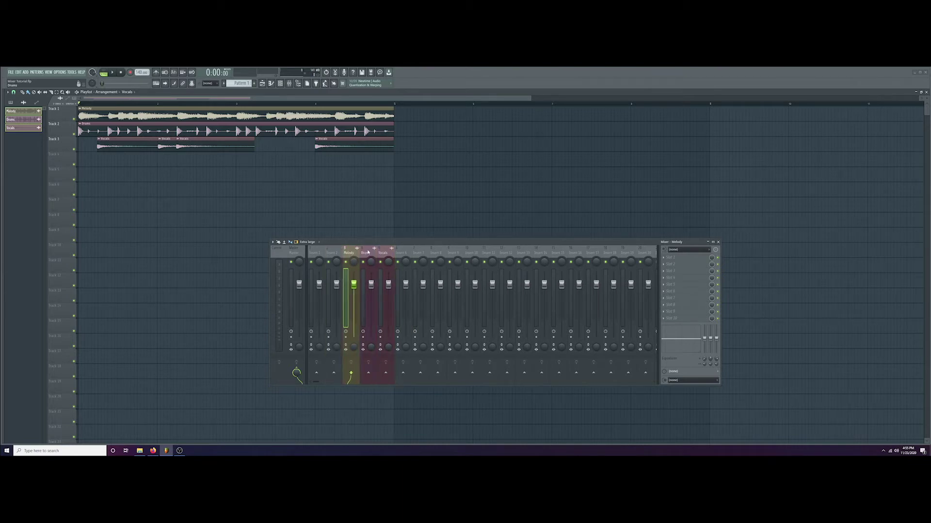
Select the Melody, Drums and Vocals mixer tracks together and shift them along the mixer so Melody sits at the eighth insert
ctrl+click(370, 254)
ctrl+click(385, 254)
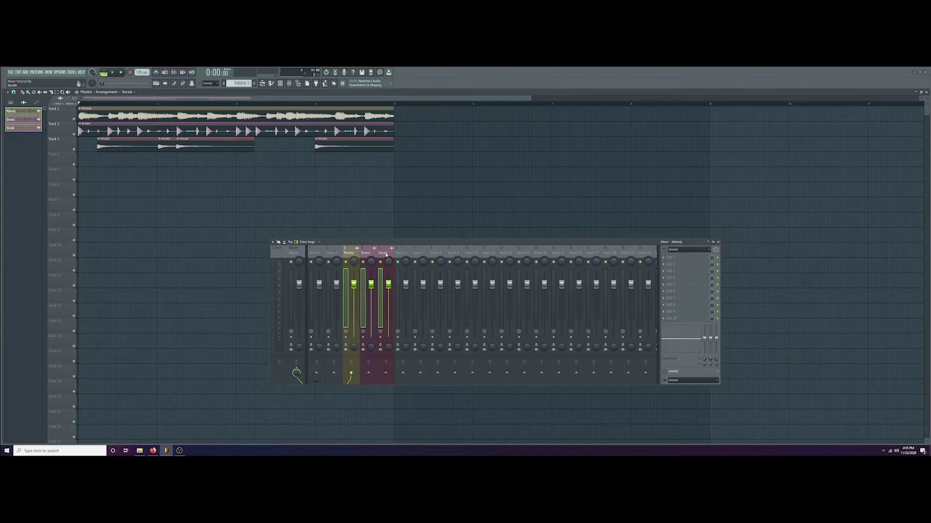
key(alt+Right)
key(alt+Right)
key(alt+Right)
key(alt+Right)
key(alt+Right)
key(alt+Right)
key(alt+Right)
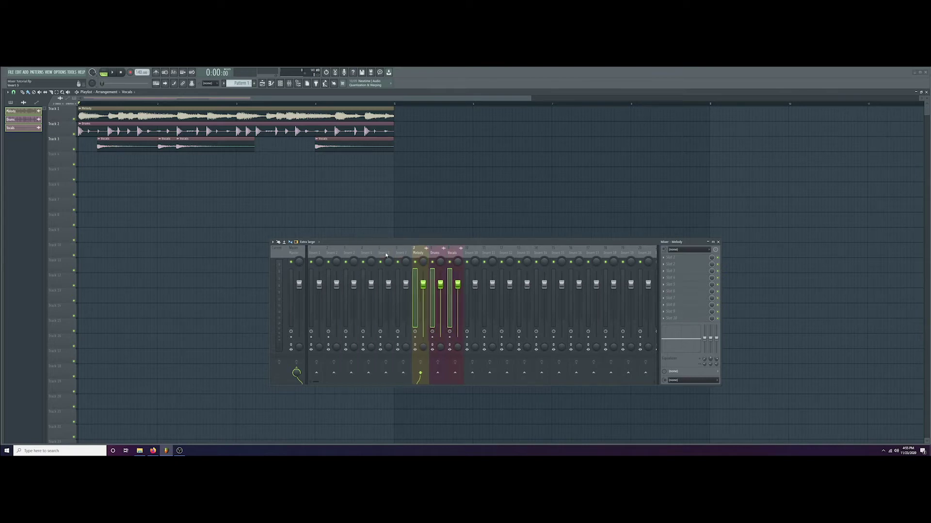
key(alt+Left)
key(alt+Left)
key(alt+Left)
key(alt+Left)
key(alt+Left)
key(alt+Left)
key(alt+Right)
key(alt+Right)
key(alt+Right)
key(alt+Right)
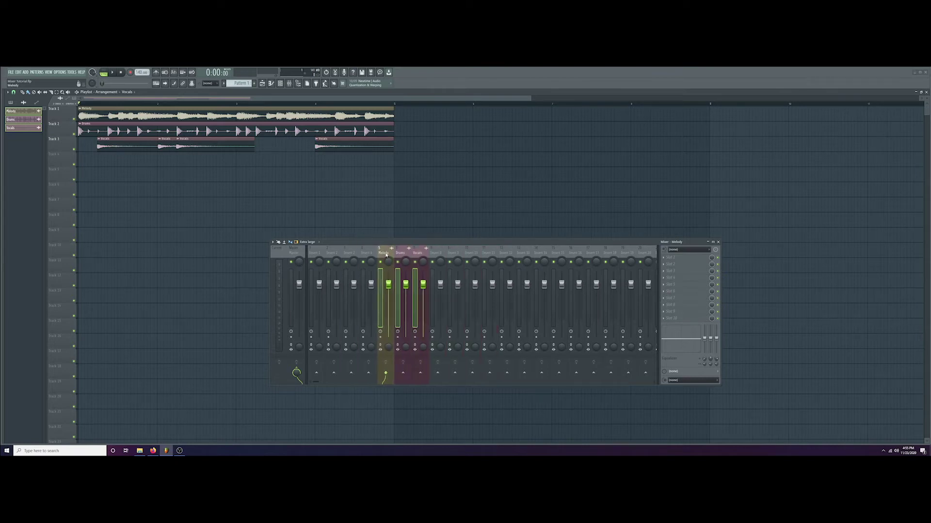
key(alt+Right)
key(alt+Right)
key(alt+Right)
key(alt+Left)
key(alt+Left)
key(alt+Left)
Select only the Melody mixer track and look through the remaining insert tracks
click(442, 250)
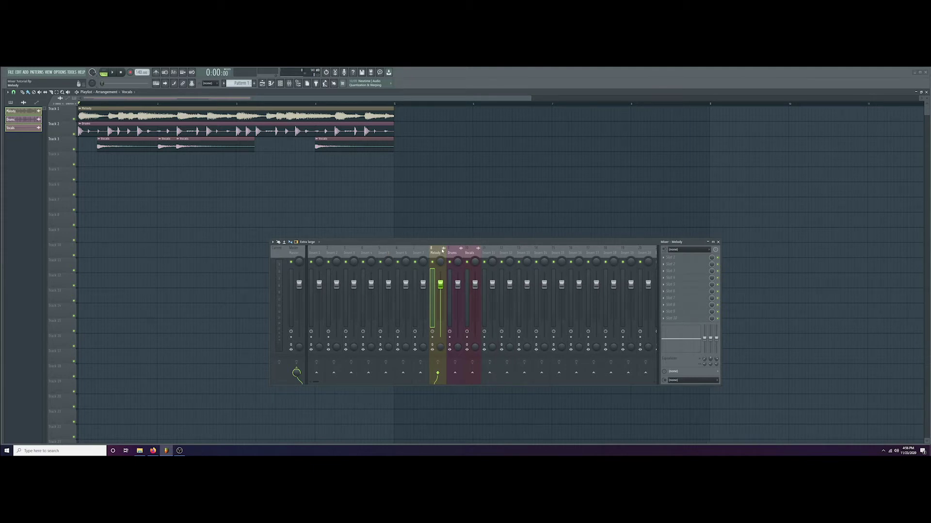
scroll(442, 251, down, 10)
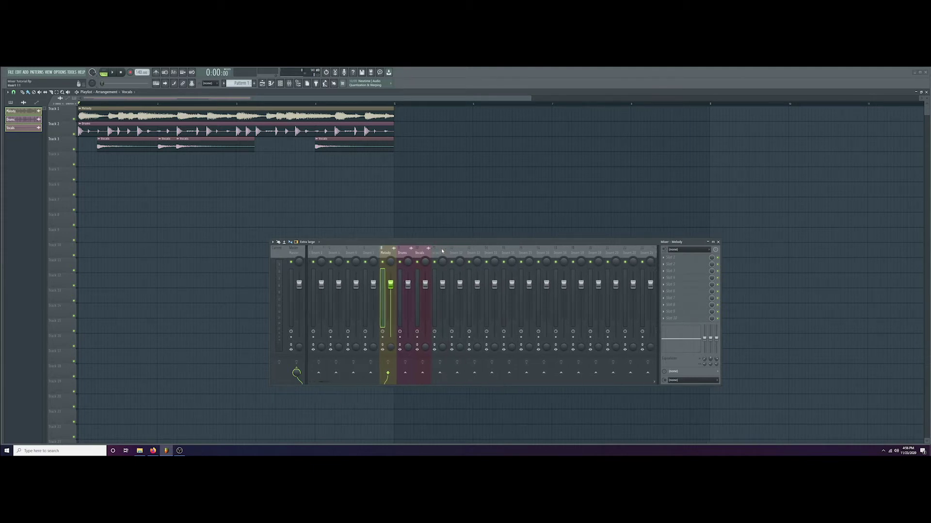
scroll(441, 250, up, 10)
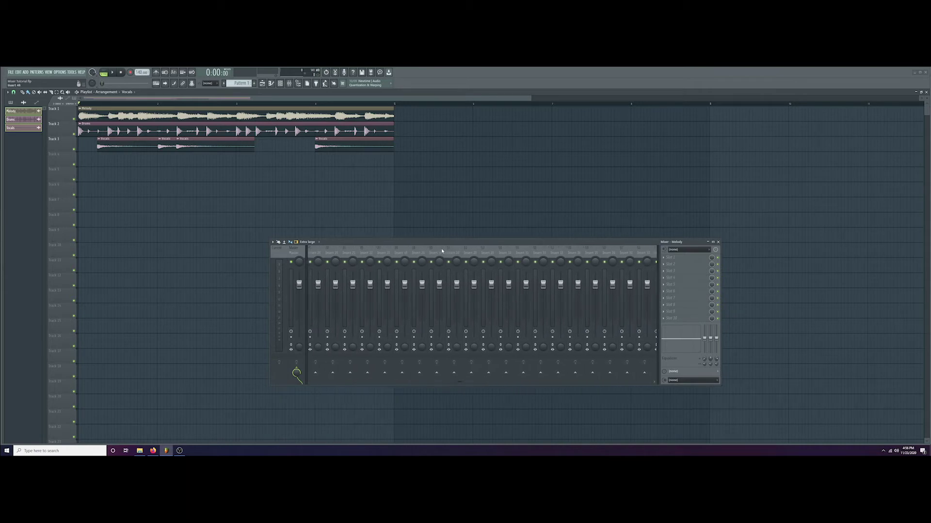
Browse the mixer's insert tracks by moving the track selection back and forth past Melody, Drums and Vocals
scroll(441, 251, down, 6)
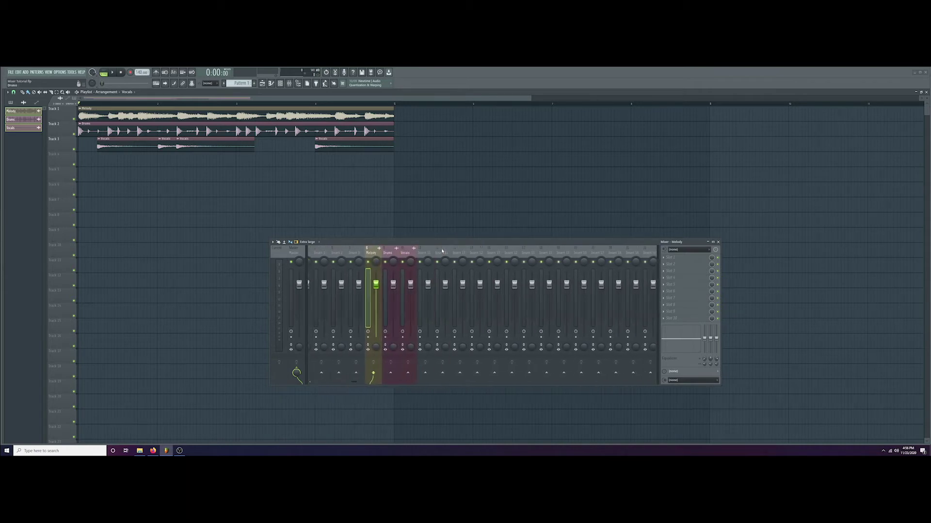
scroll(442, 251, up, 6)
scroll(441, 248, up, 1)
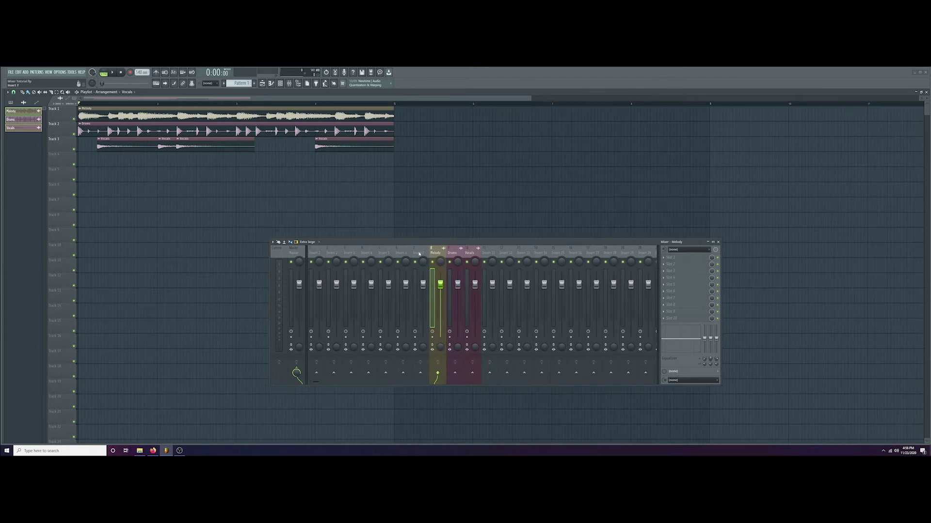
key(Left)
key(Left)
key(Left)
key(Left)
key(Right)
key(Right)
key(Right)
key(Right)
key(Right)
key(Right)
key(Right)
key(Right)
key(Right)
key(Right)
key(Right)
key(Right)
key(Right)
key(Right)
key(Right)
key(Right)
key(Right)
key(Right)
key(Right)
key(Right)
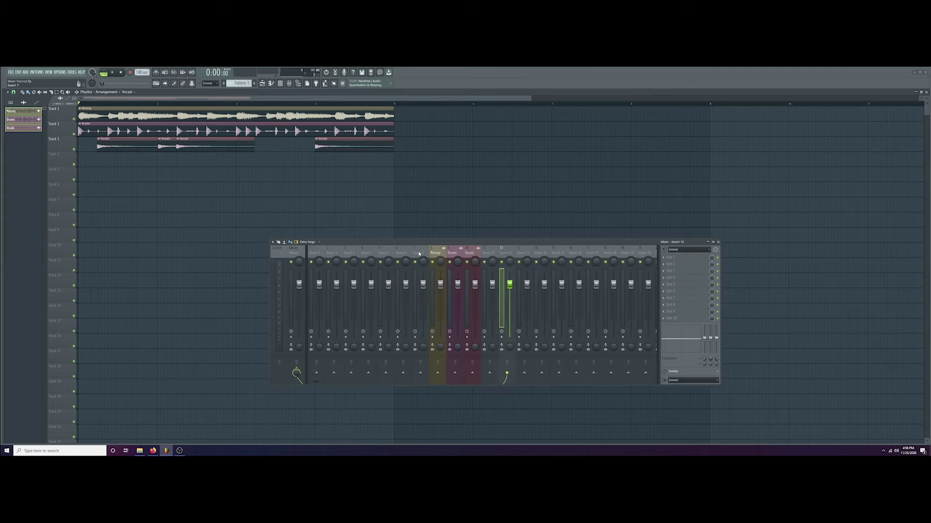
key(Left)
key(Left)
key(Left)
key(Left)
key(Left)
key(Left)
key(Left)
key(Left)
key(Left)
key(Left)
key(Left)
key(Left)
key(Left)
key(Left)
key(Left)
key(Left)
key(Left)
key(Left)
key(Left)
key(Left)
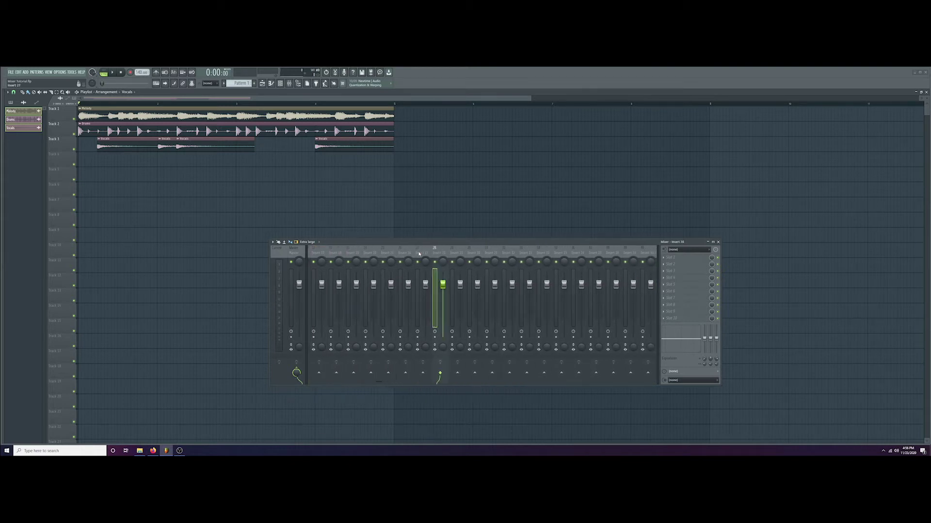
scroll(419, 253, down, 5)
scroll(420, 253, up, 4)
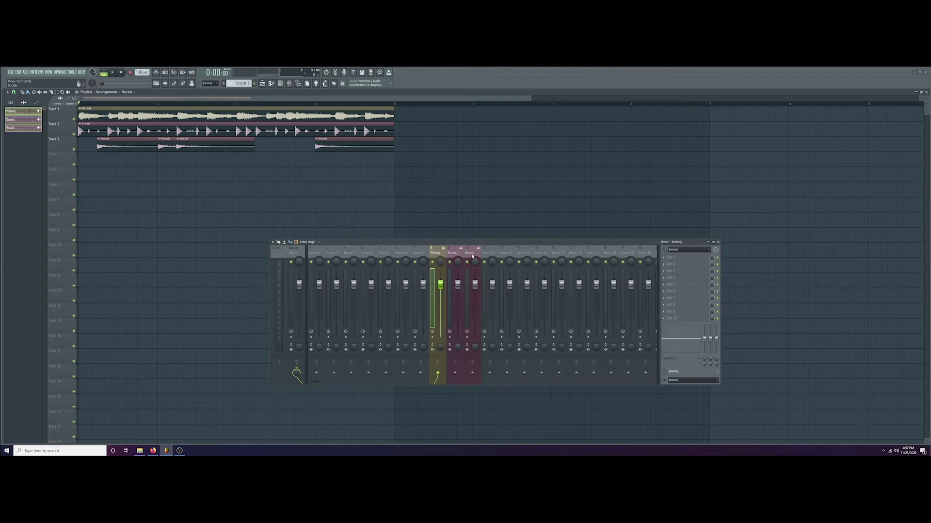
Rename the Drums mixer track to Bangaroos, leaving the rename box open
click(453, 254)
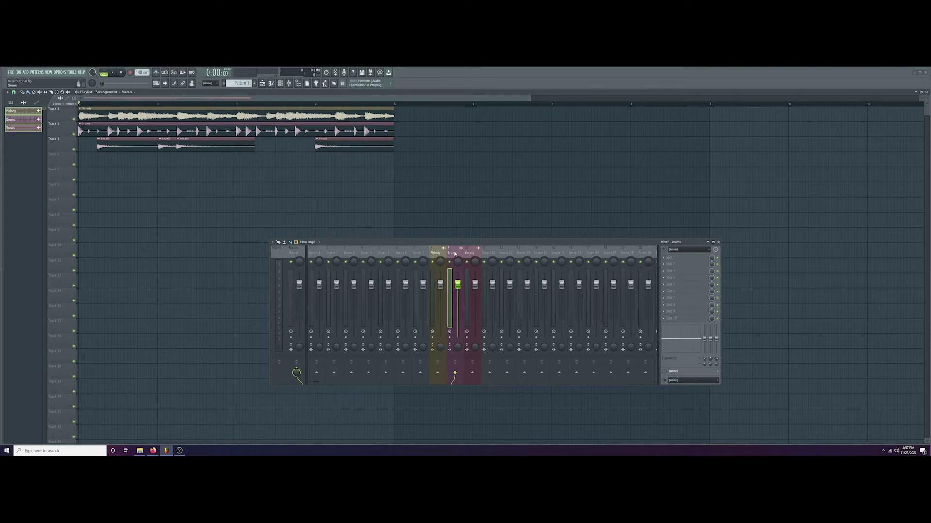
right_click(454, 254)
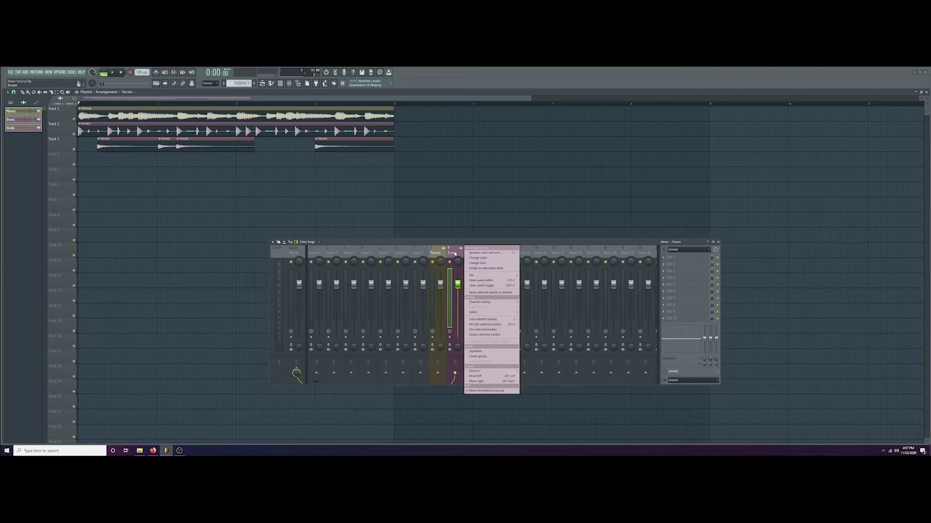
click(488, 253)
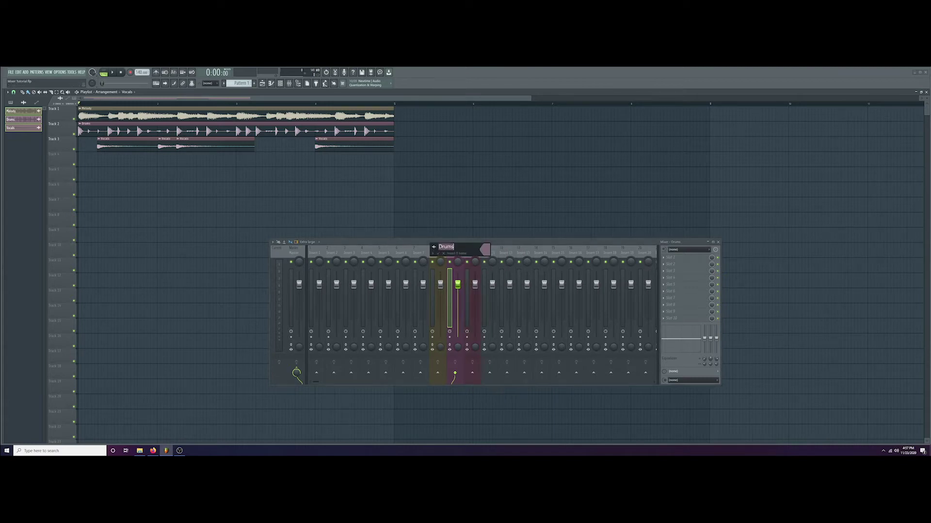
key(BackSpace)
text(Bar)
text(garoos)
Try several icons for the Bangaroos track and choose the round symbol just above the smiley face
click(435, 247)
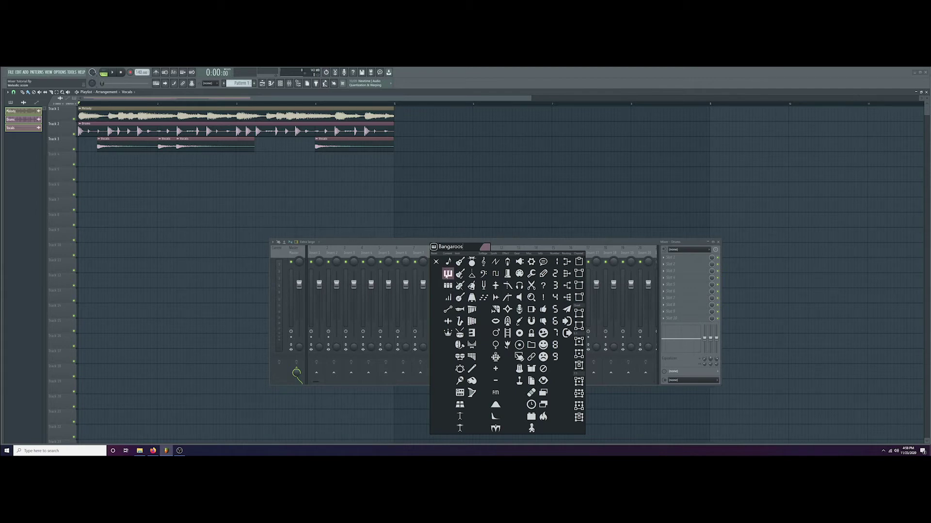
click(460, 262)
click(473, 287)
click(543, 274)
click(543, 357)
click(543, 334)
click(543, 334)
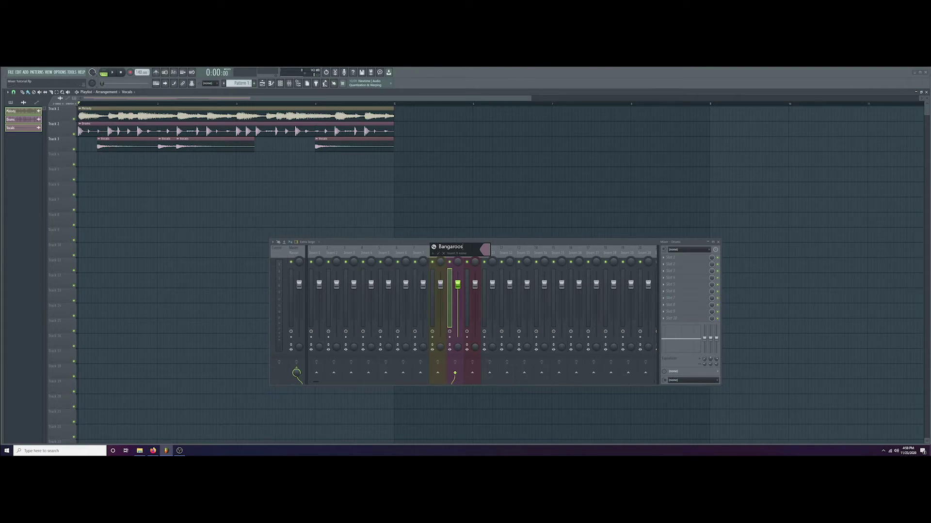
Open the colour selector for the Bangaroos track and sample hues around the colour wheel, ending on light sea green
drag(464, 247, 438, 247)
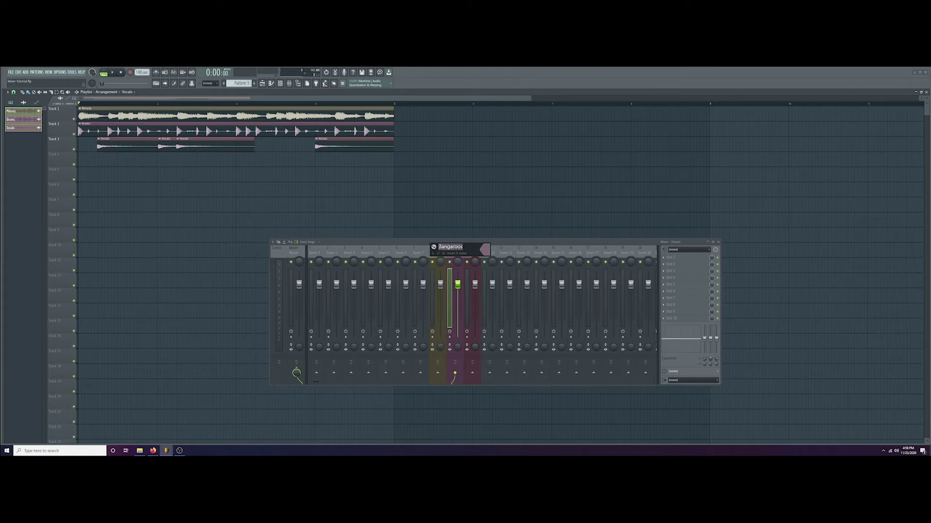
click(487, 252)
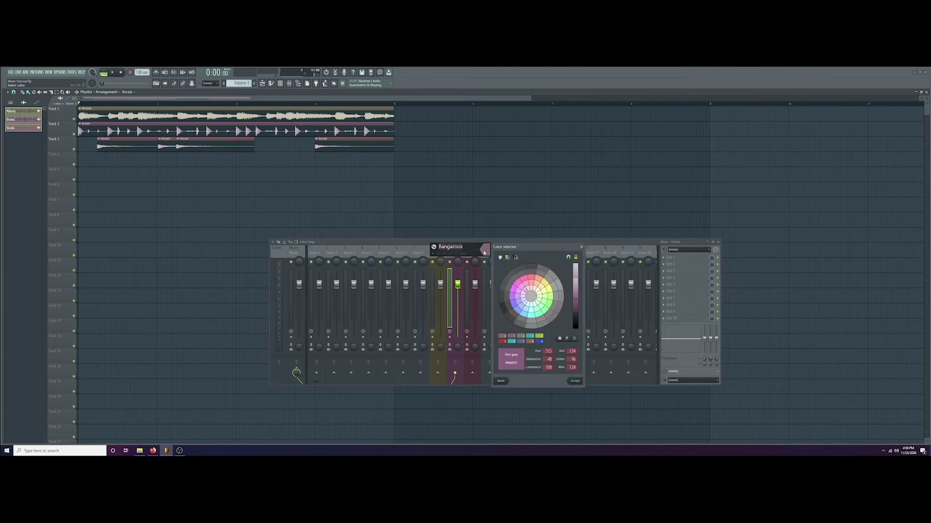
click(532, 278)
click(514, 302)
click(547, 305)
click(549, 292)
click(539, 280)
click(514, 293)
click(531, 315)
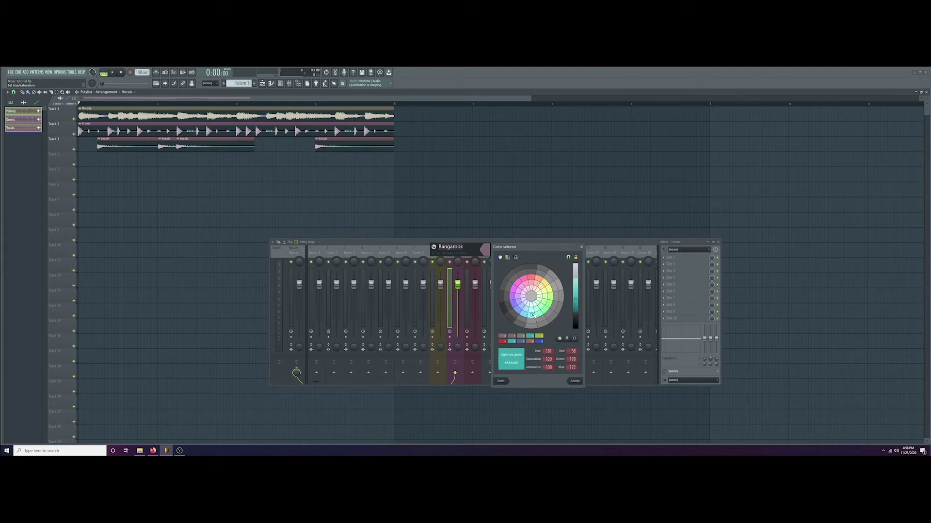
Look through the colour selector's other palette views and return to the hue circle
click(507, 258)
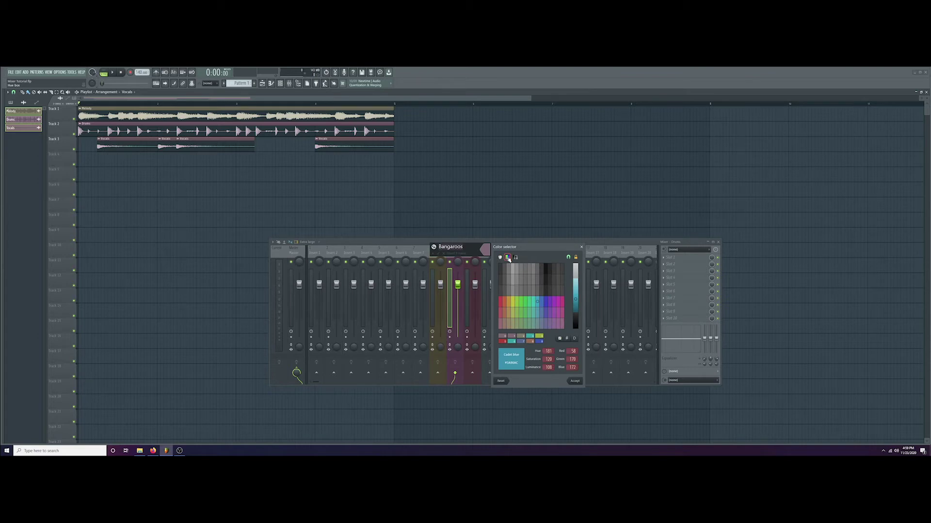
click(515, 257)
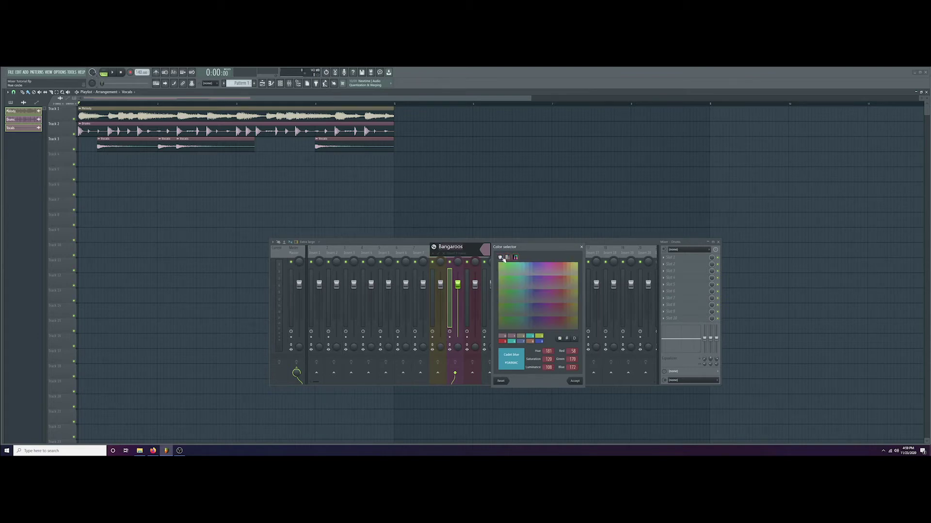
click(502, 258)
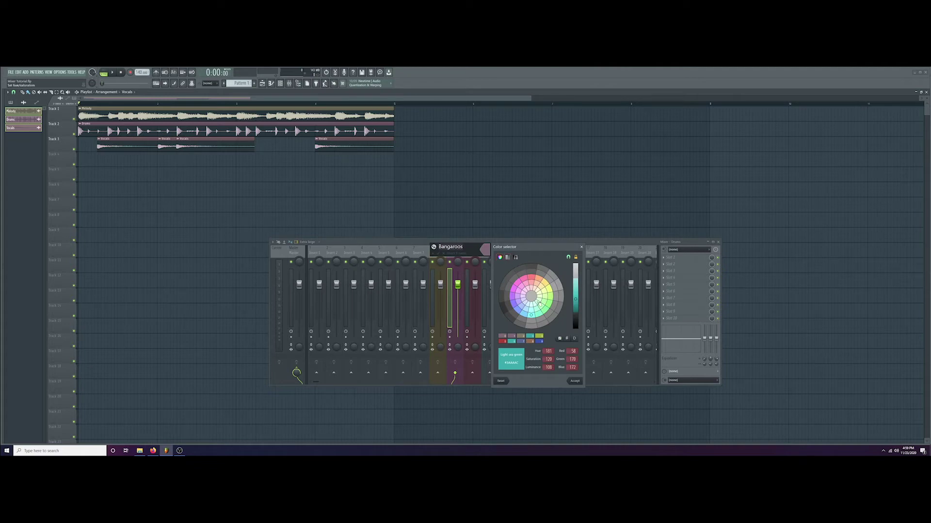
Try a red and several random colours for the track, and open the HTML colour value without changing it
drag(545, 288, 532, 278)
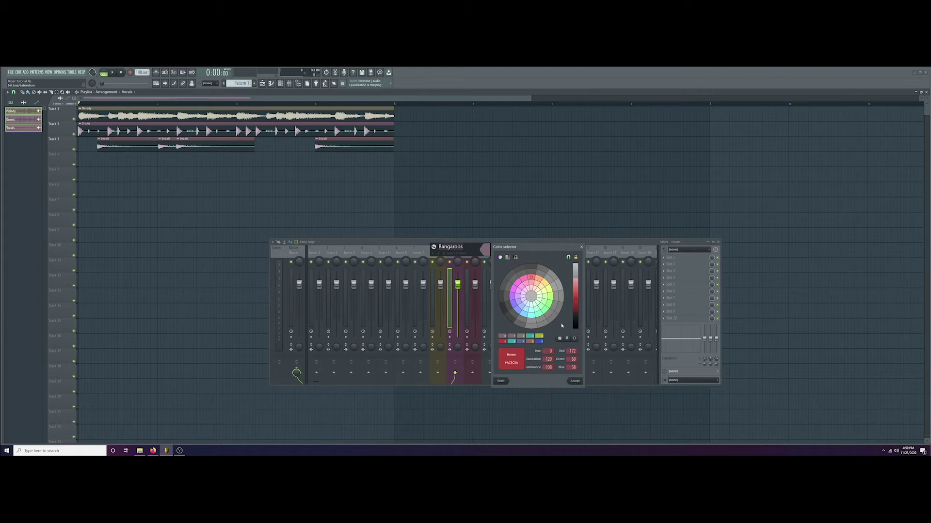
click(561, 340)
click(561, 340)
click(561, 340)
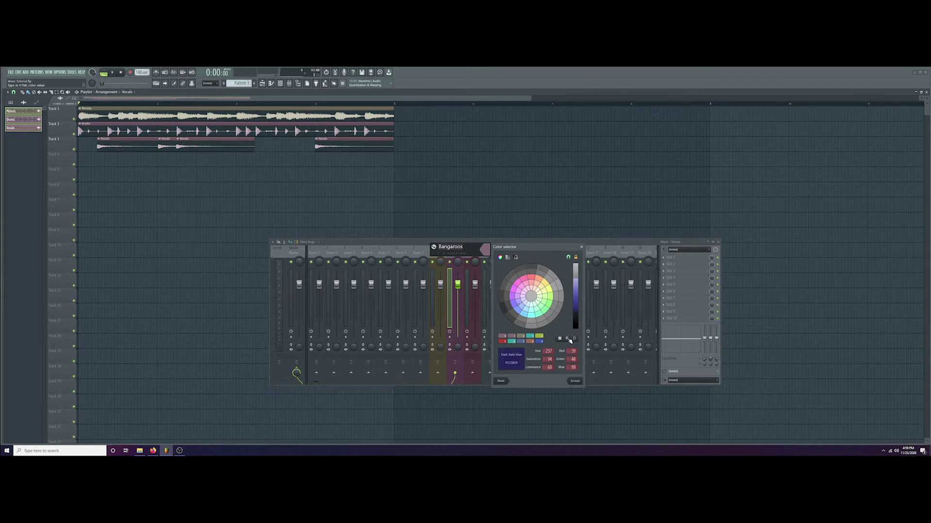
click(568, 341)
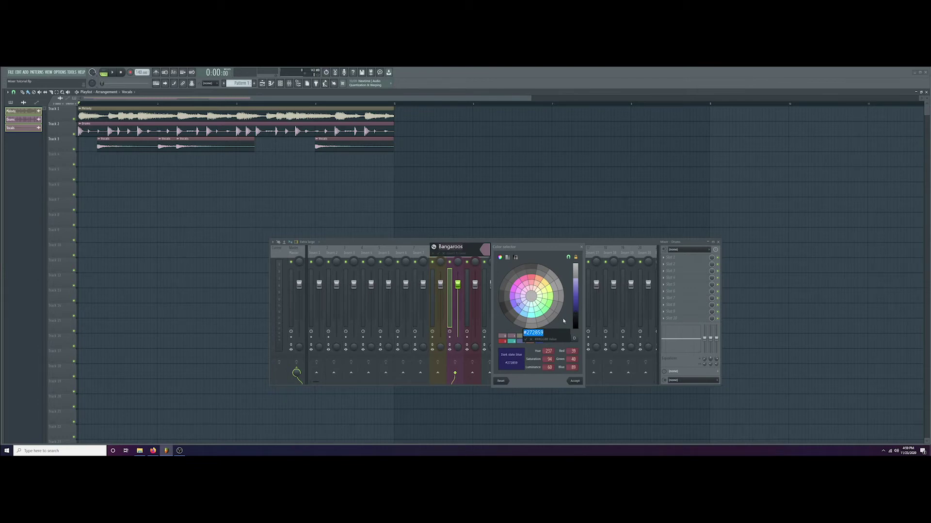
click(564, 320)
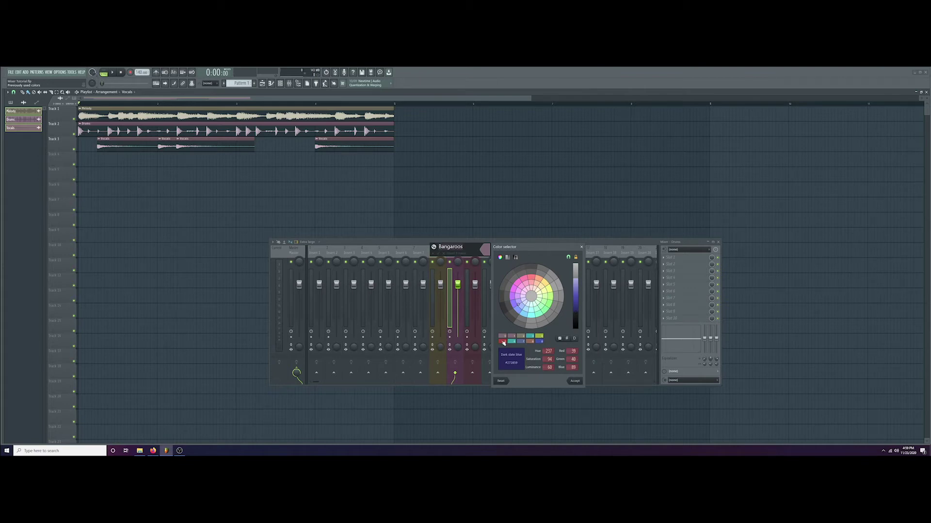
Set the Bangaroos track's colour to a dark red from the hue circle and apply its name, icon and colour
click(518, 309)
click(533, 278)
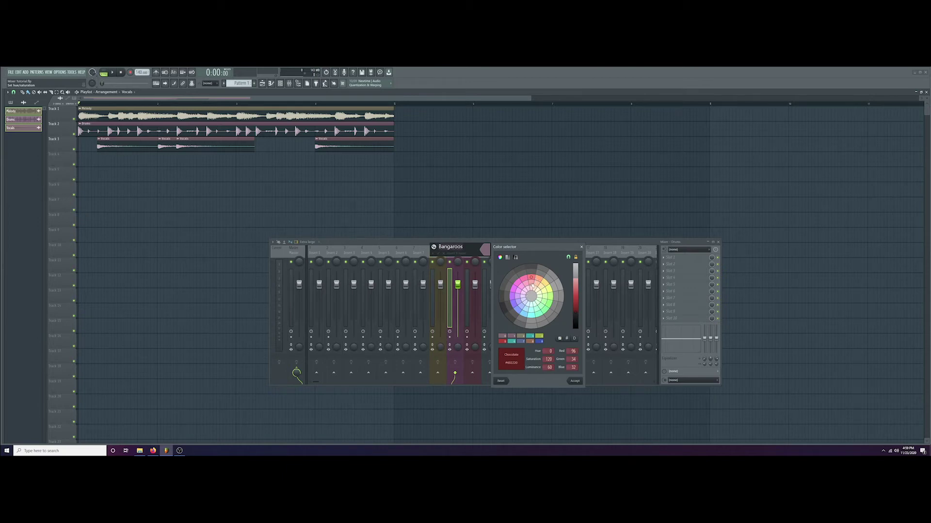
click(576, 381)
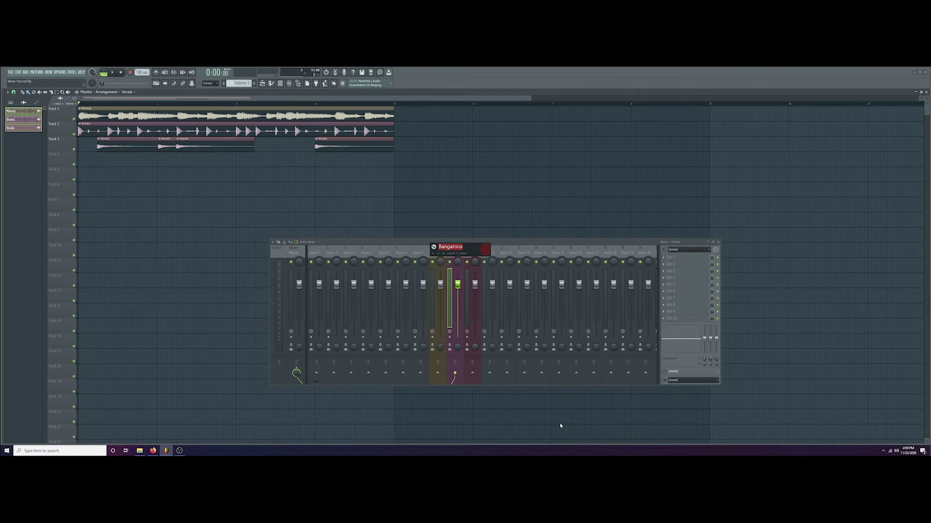
key(Return)
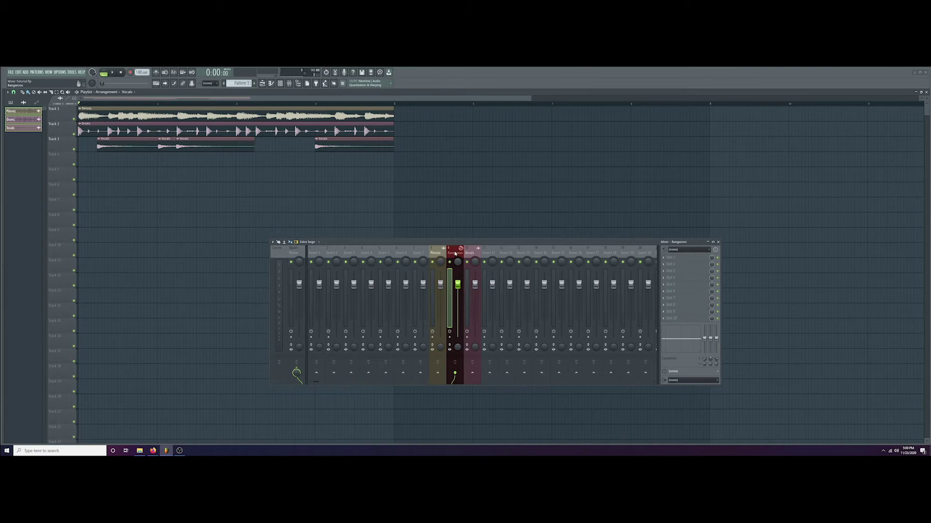
Dock the Melody mixer track to Left and check its placement against the other inserts
click(439, 253)
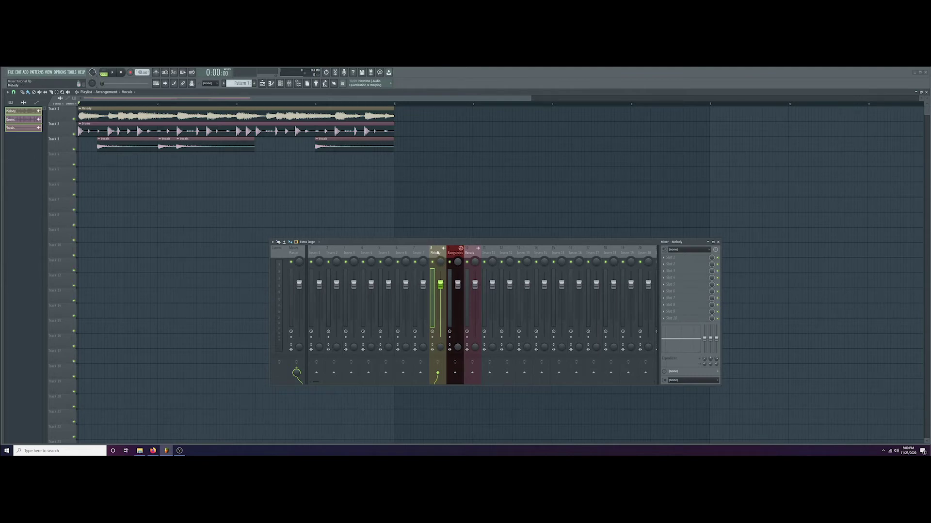
right_click(438, 252)
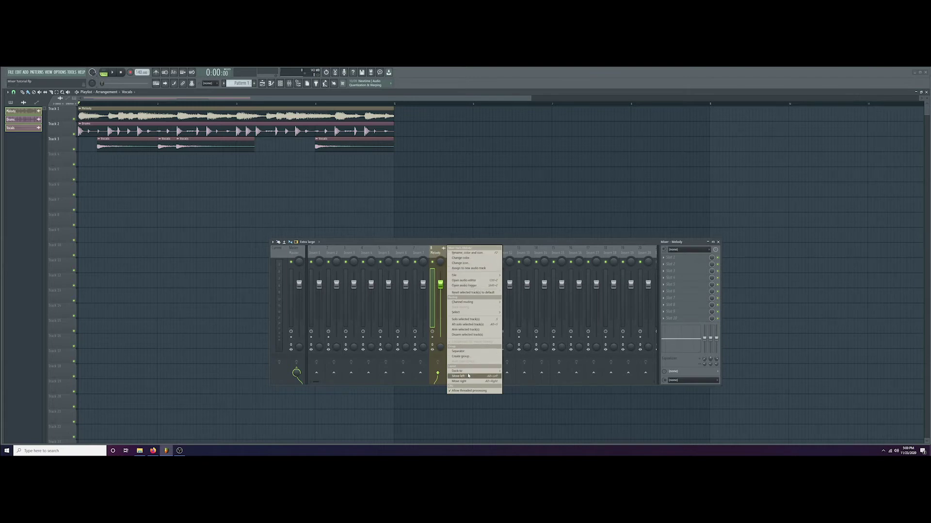
mouse_move(470, 374)
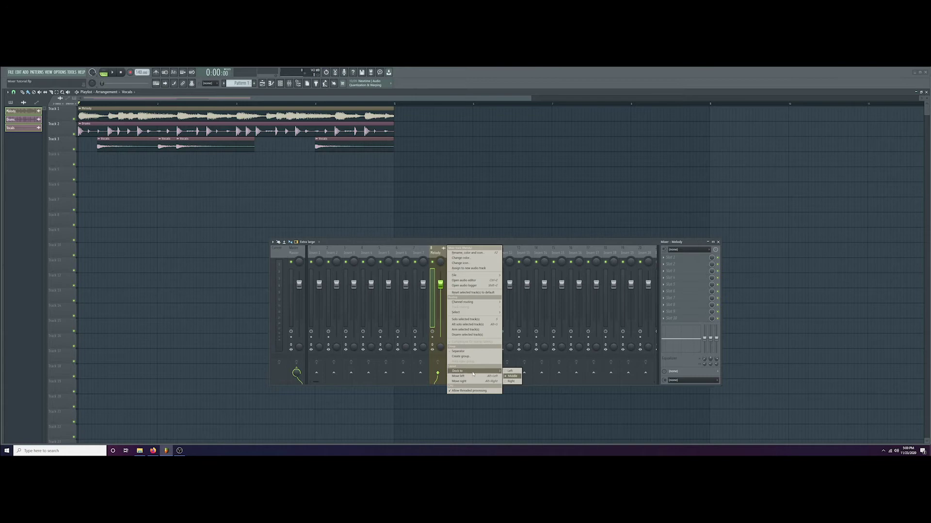
click(517, 374)
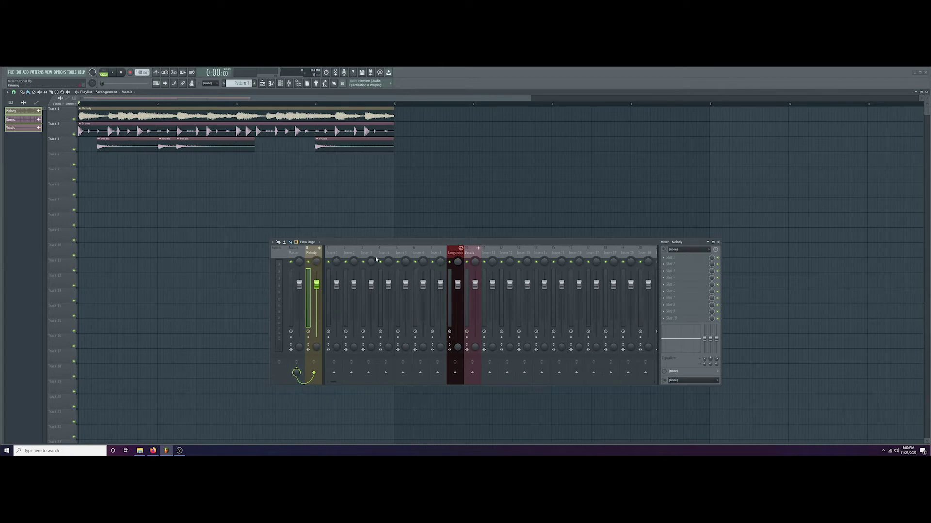
scroll(376, 257, down, 3)
scroll(376, 257, up, 4)
Dock the Melody mixer track to Right, and return it to the Middle dock
right_click(315, 252)
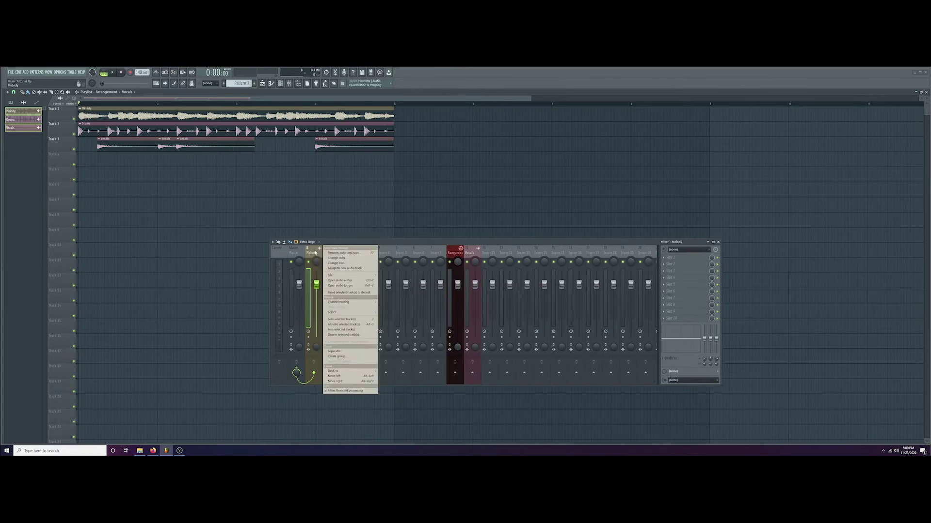
mouse_move(345, 371)
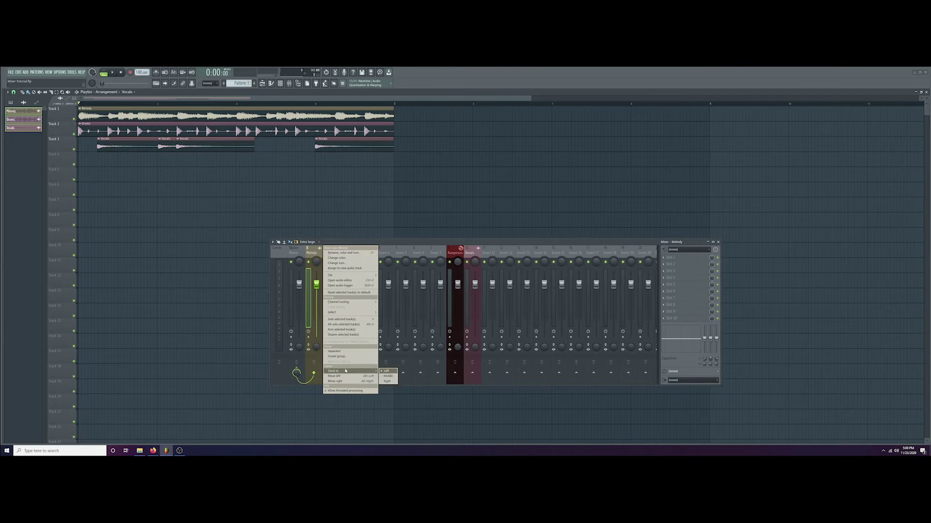
click(388, 381)
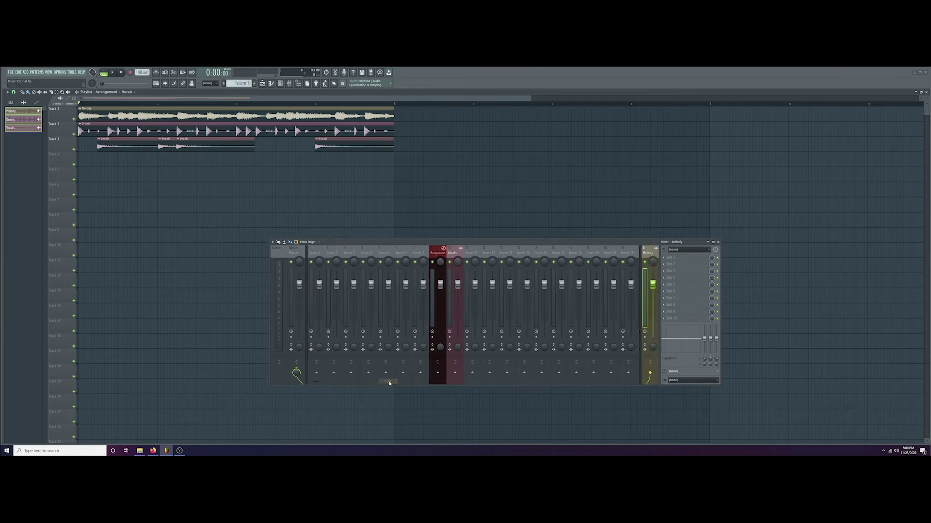
right_click(651, 254)
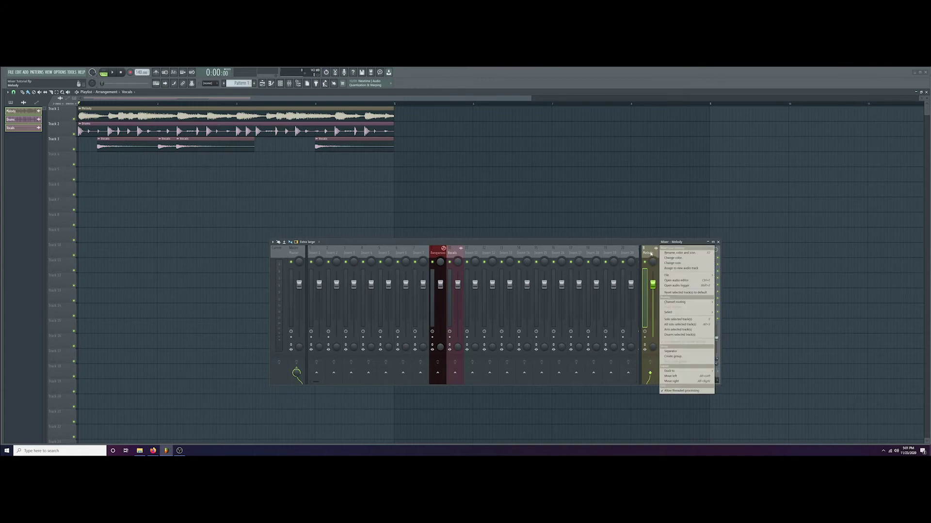
mouse_move(689, 371)
click(729, 377)
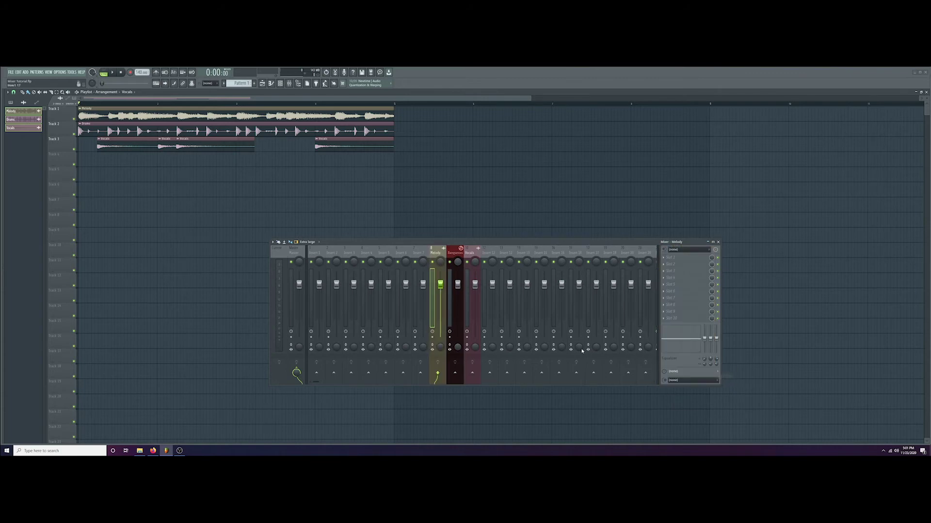
Add separators to the Melody and Bangaroos mixer tracks
right_click(437, 253)
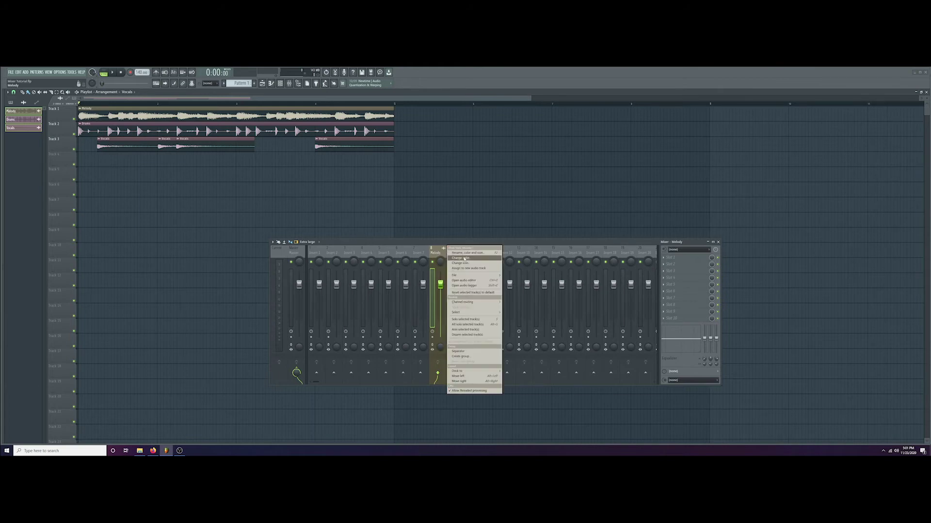
click(466, 352)
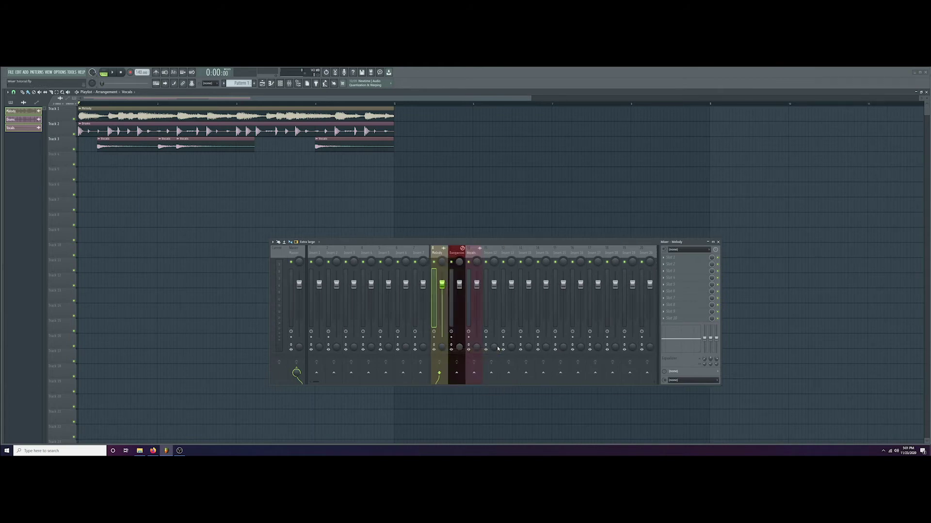
right_click(456, 253)
click(486, 356)
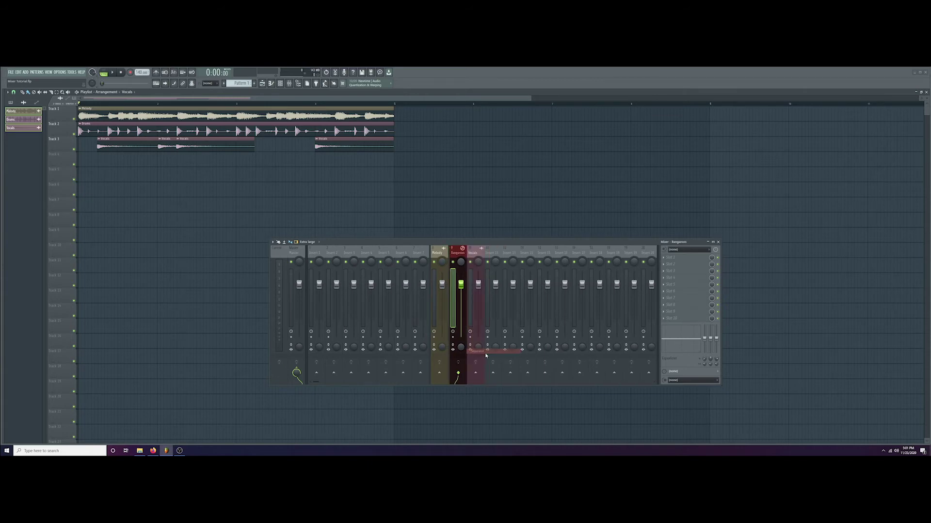
Add a separator to the Vocals mixer track and move the track three slots to the right
right_click(475, 253)
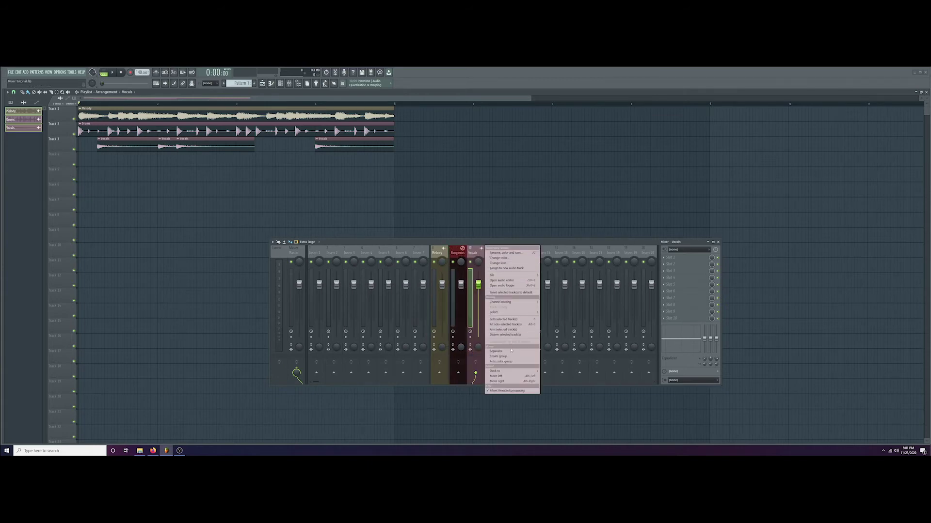
click(498, 356)
key(alt+Right)
key(alt+Right)
key(alt+Right)
Move the Bangaroos mixer track one slot to the right overall, and the Melody track one slot to the left
key(Left)
key(Left)
key(Left)
key(Left)
key(alt+Right)
key(alt+Right)
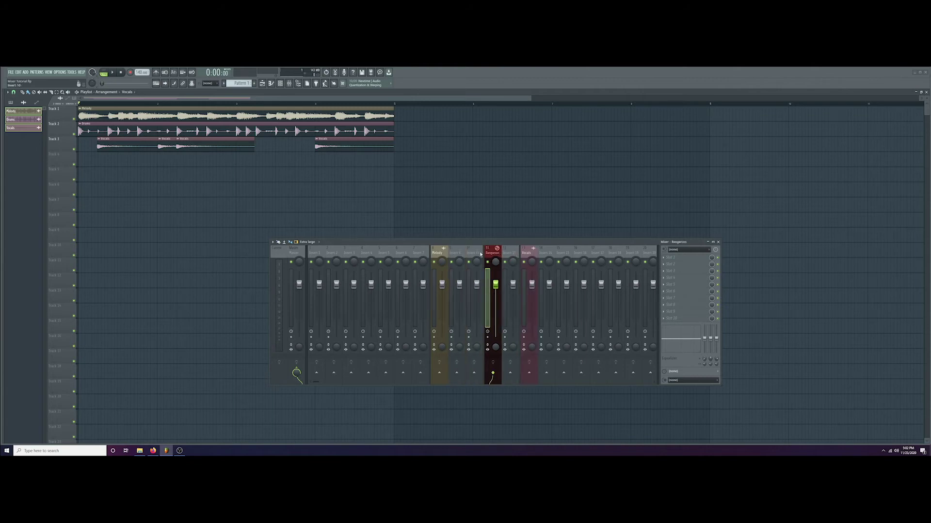
key(alt+Left)
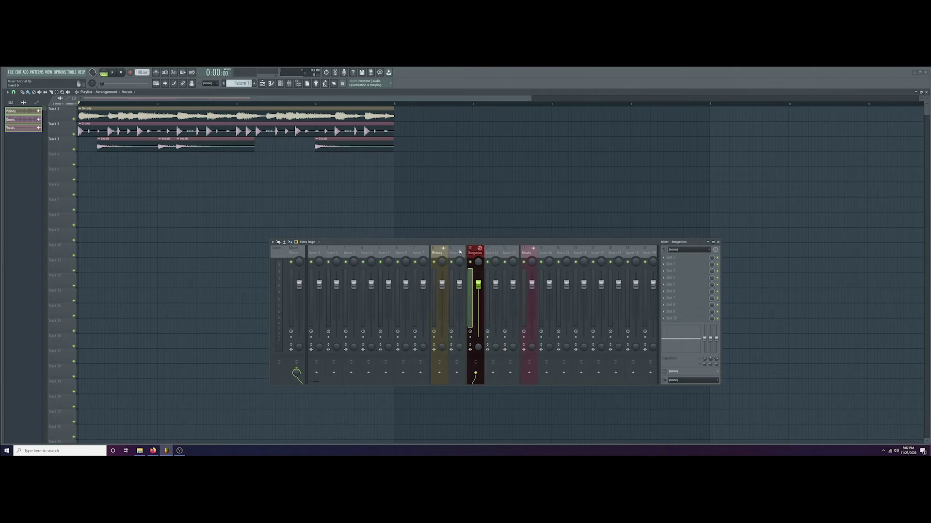
click(438, 253)
key(alt+Left)
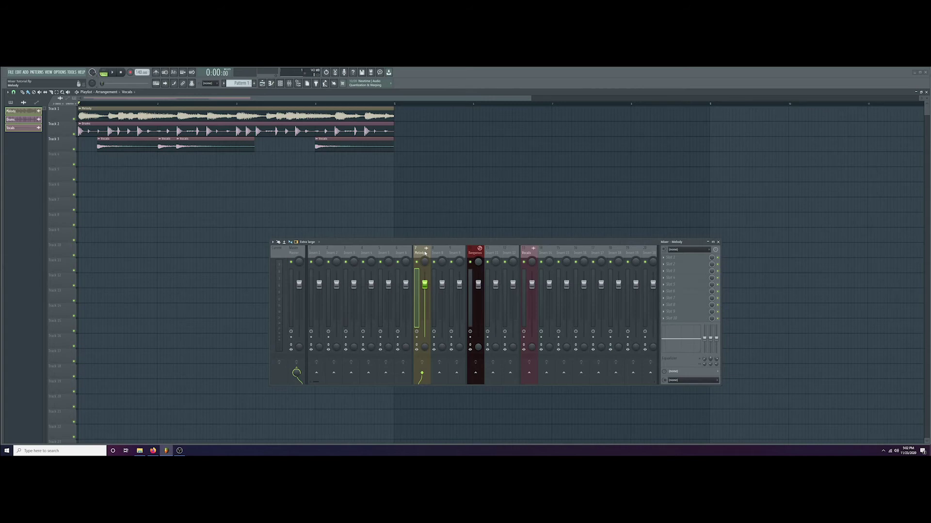
Play the song, toggle solo on the Bangaroos mixer track to hear the difference, and stop playback
key(space)
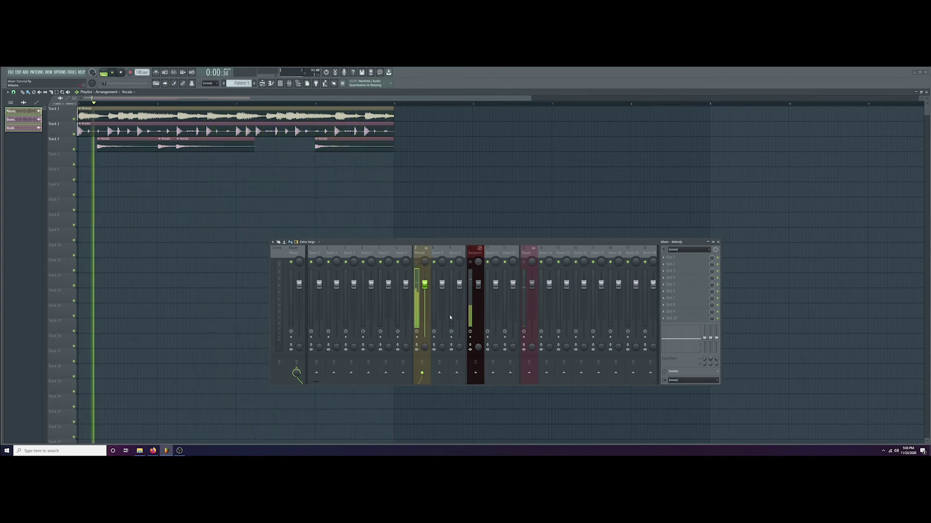
right_click(473, 263)
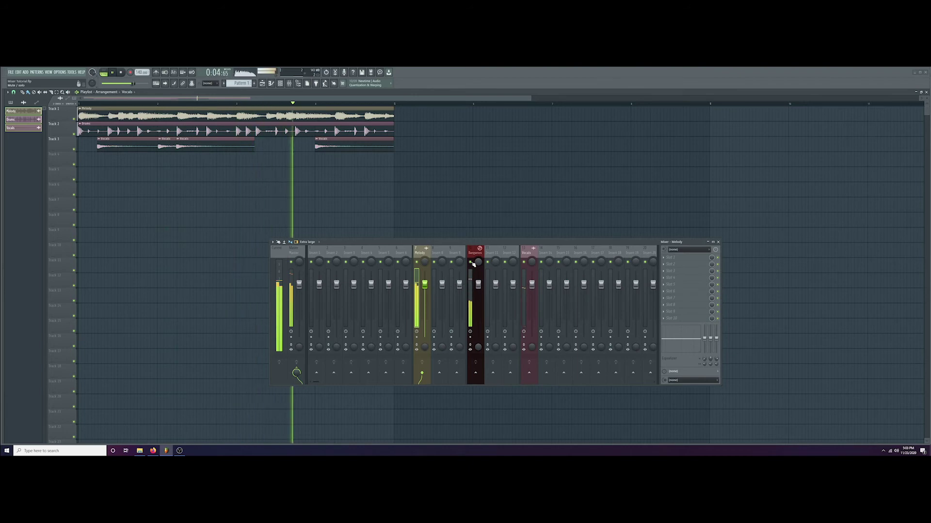
key(space)
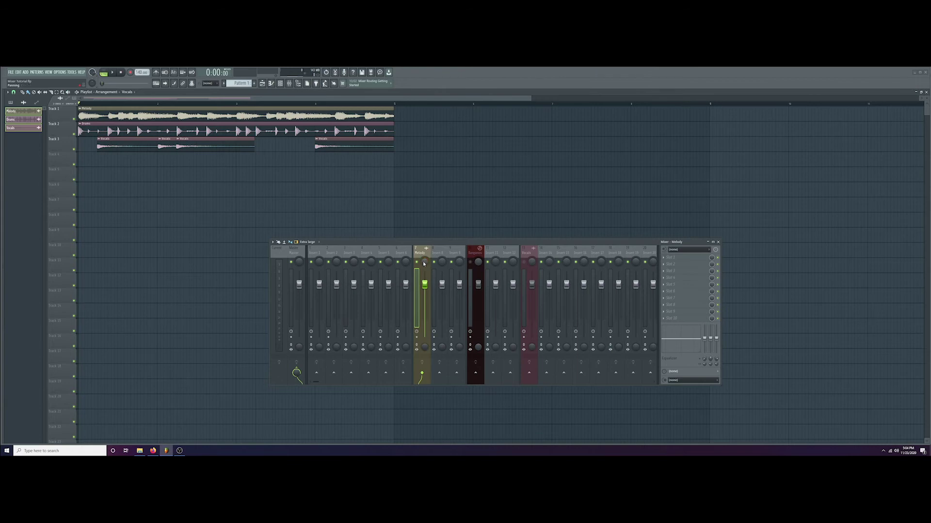
Play the song, pan the Melody mixer track to the right, and reset its panning
key(space)
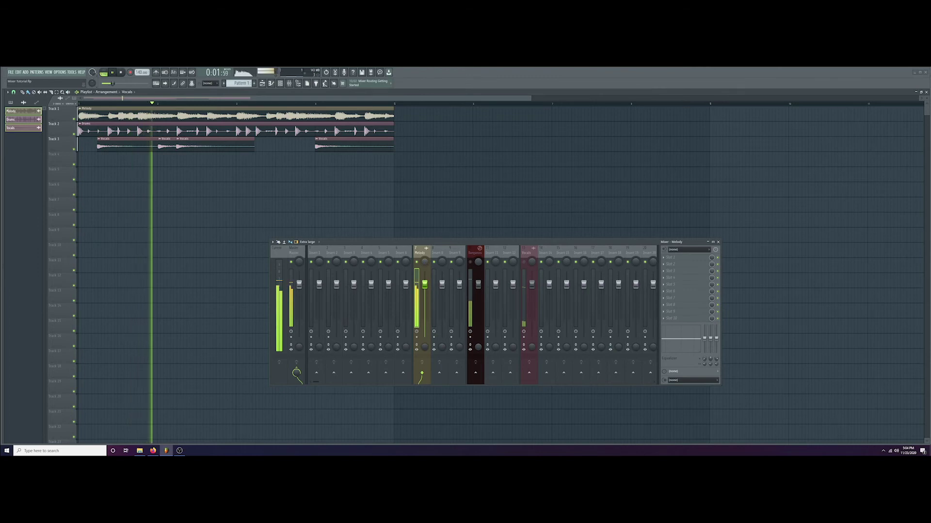
mouse_move(424, 262)
mouse_down()
mouse_move(424, 300)
mouse_move(425, 256)
mouse_up()
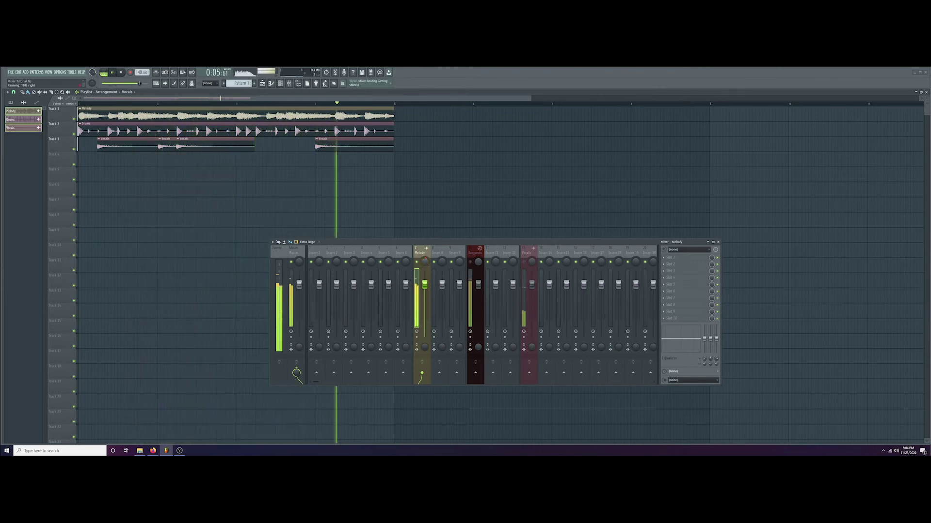
right_click(424, 263)
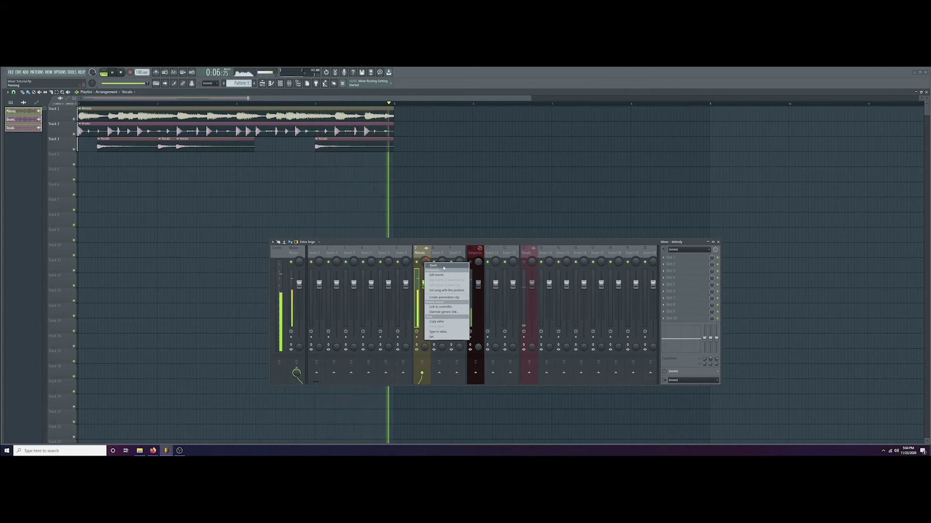
click(443, 266)
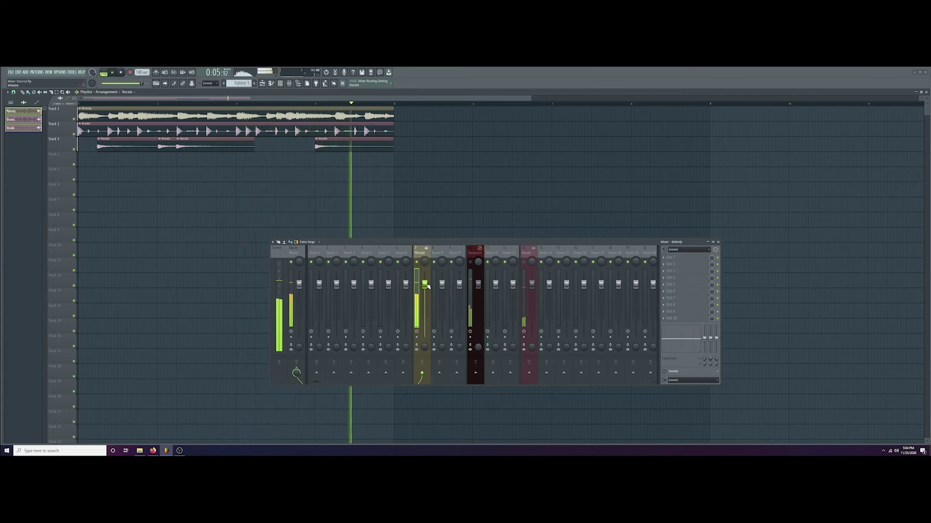
Lower the Melody track's volume, reset its stereo separation, and stop playback
mouse_move(426, 287)
mouse_down()
mouse_move(425, 321)
mouse_move(425, 292)
mouse_move(425, 304)
mouse_up()
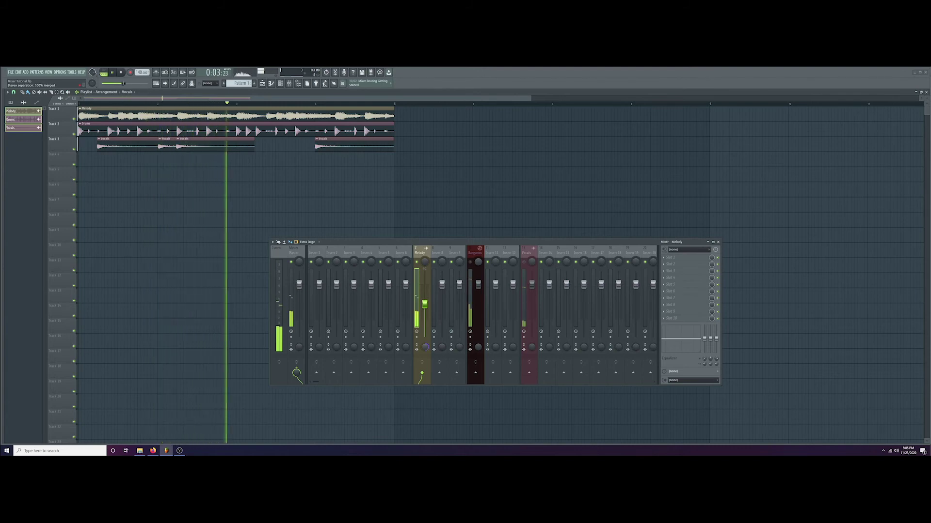
right_click(426, 348)
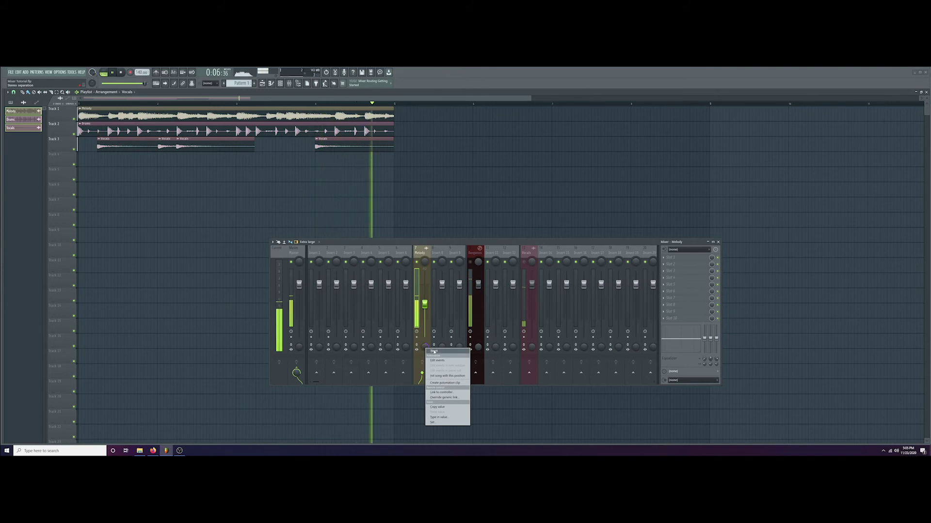
click(434, 352)
key(space)
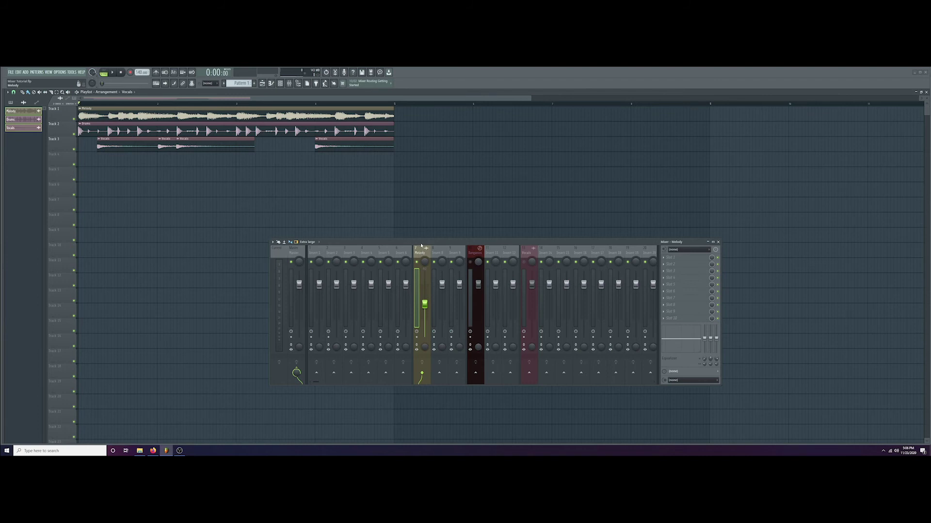
Load Fruity Parametric EQ 2 into the Melody track's first effect slot, then enlarge its window and place it above the mixer
click(664, 261)
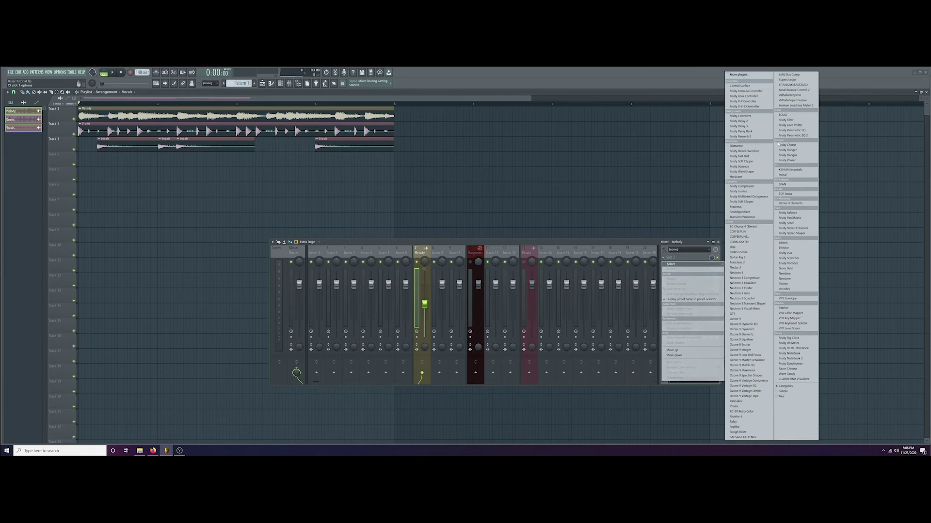
click(794, 136)
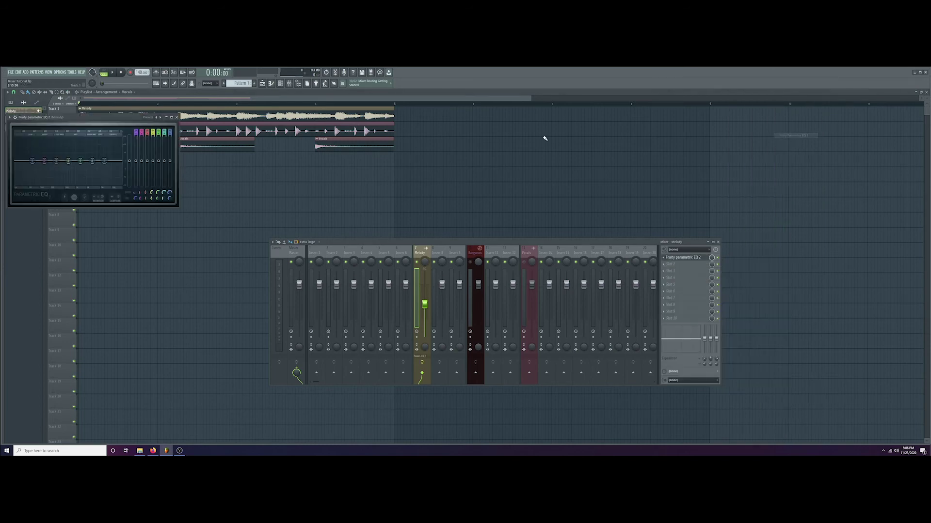
drag(113, 121, 505, 122)
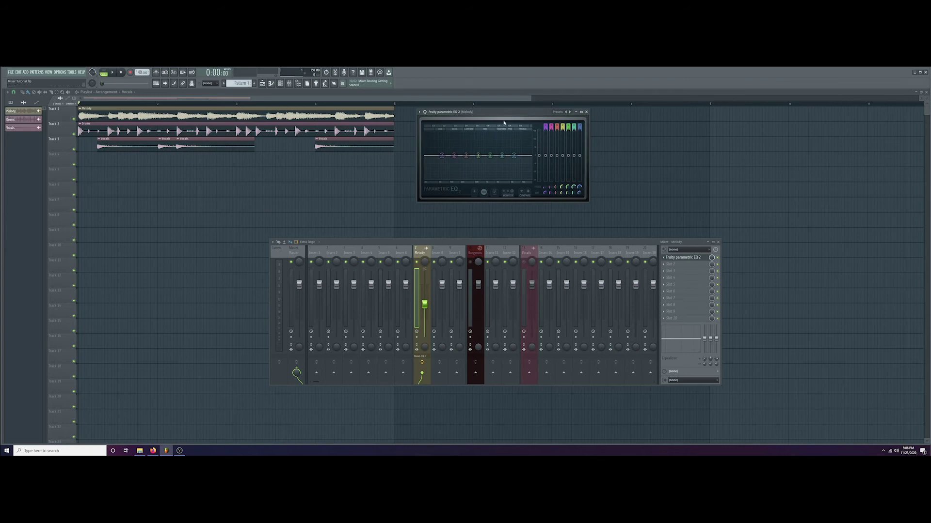
drag(588, 200, 640, 234)
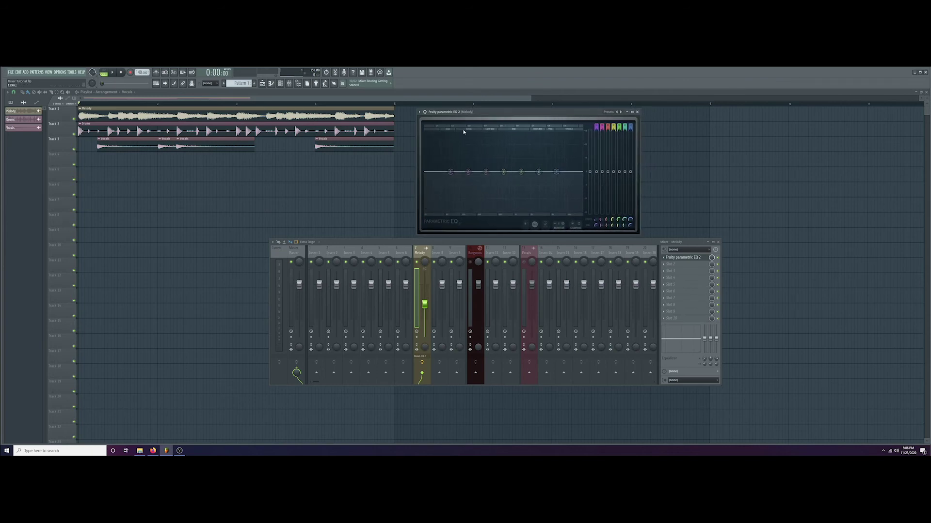
drag(507, 113, 480, 118)
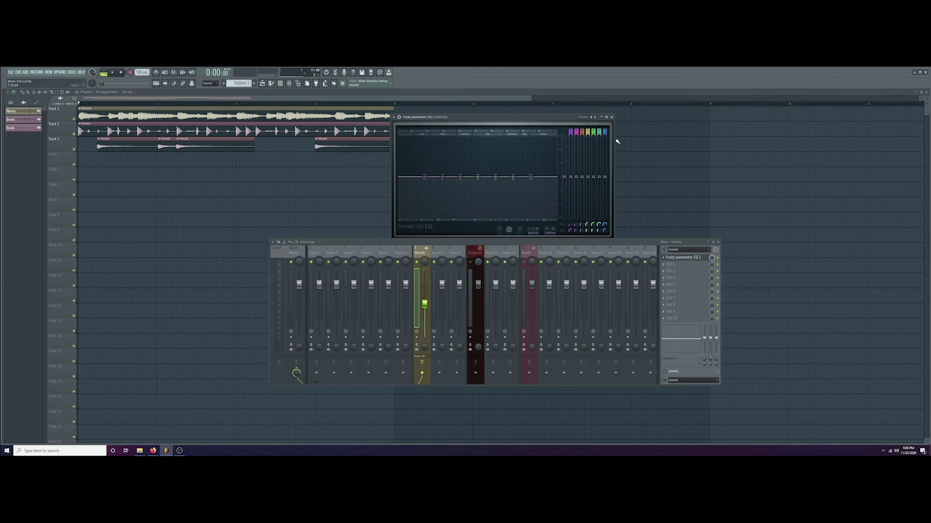
drag(614, 114, 586, 172)
drag(630, 75, 626, 90)
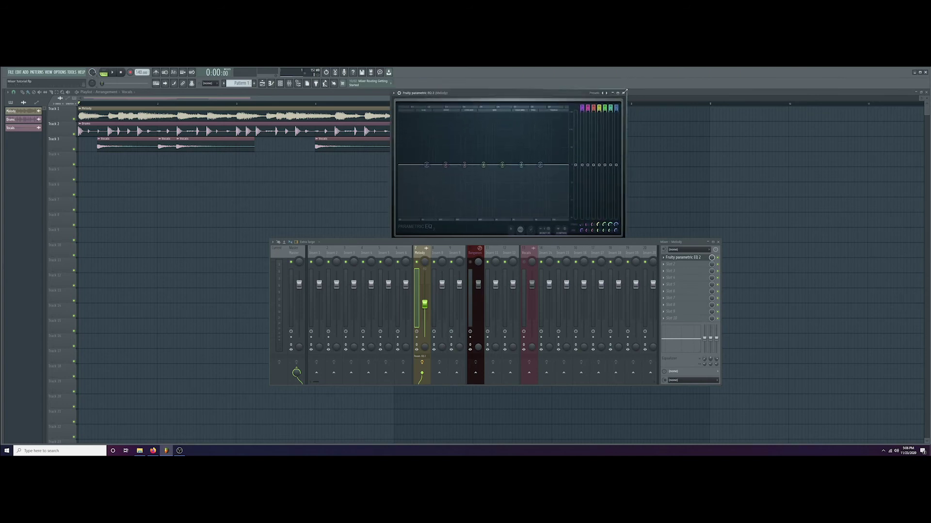
drag(562, 93, 561, 103)
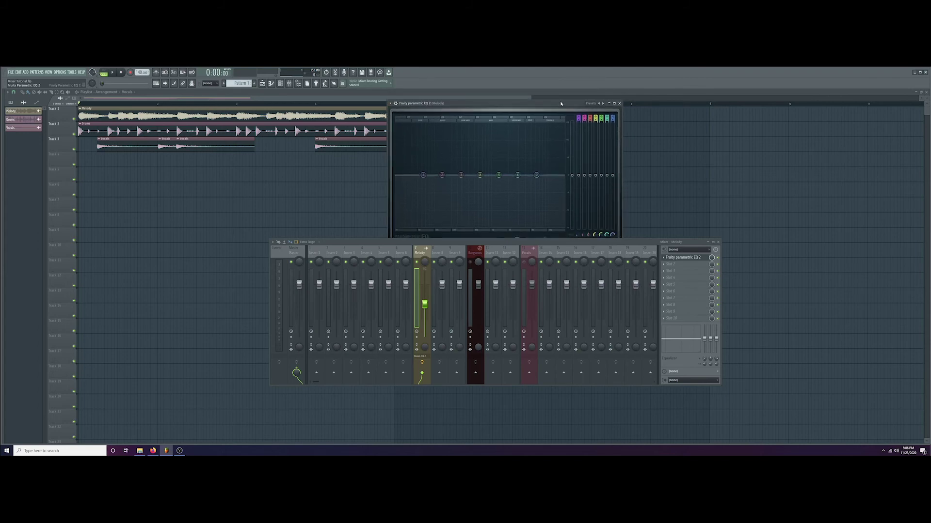
drag(518, 241, 521, 250)
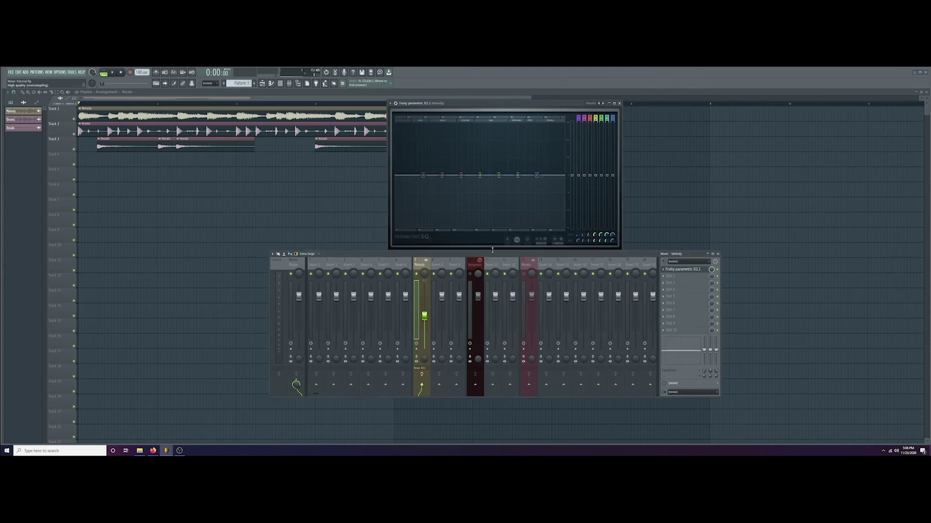
During playback, pull EQ band 1 down and toward the high frequencies to cut Melody's lows, and reset the track's volume
key(space)
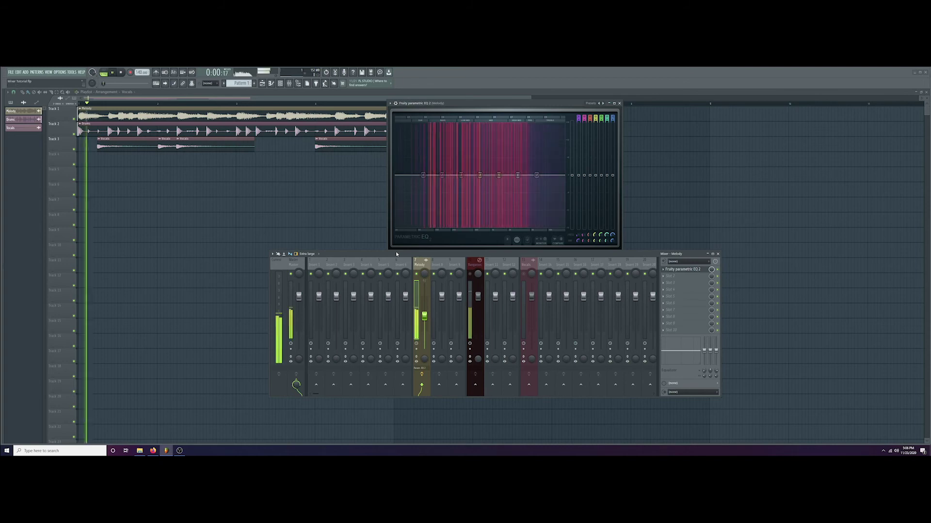
drag(423, 175, 506, 227)
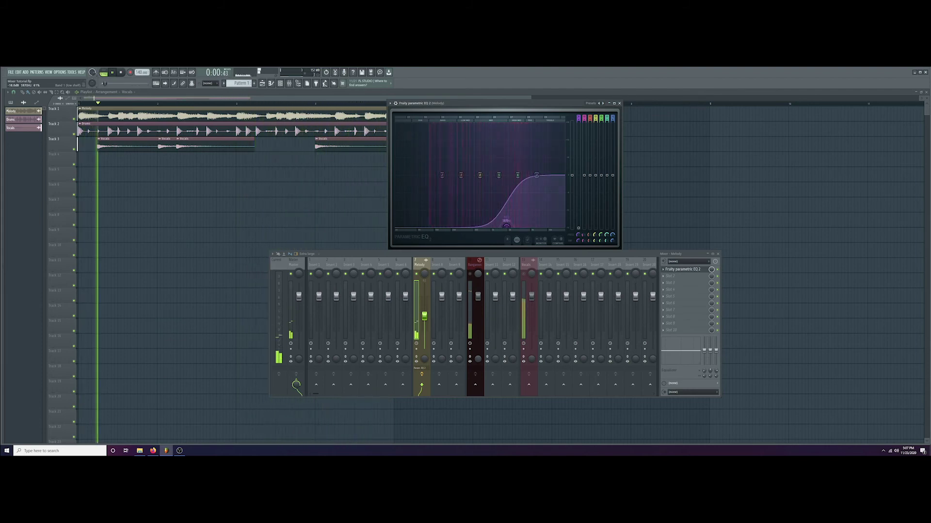
drag(426, 316, 426, 305)
right_click(426, 305)
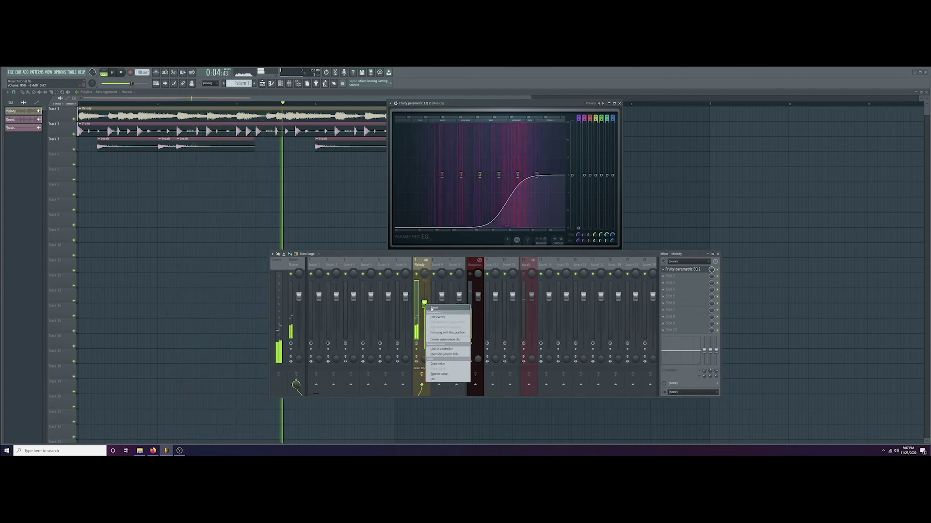
click(431, 309)
mouse_move(512, 225)
mouse_down()
mouse_move(425, 226)
mouse_move(510, 227)
mouse_up()
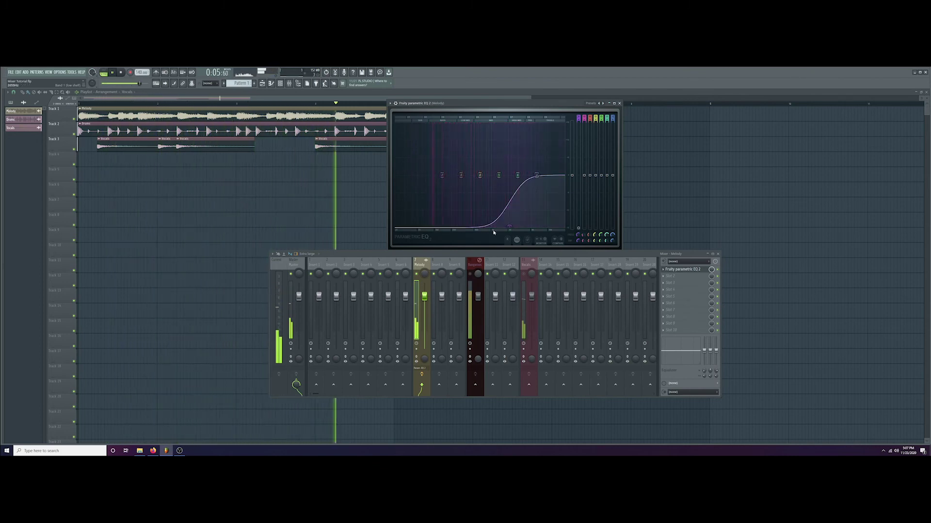
Close the EQ window, move the mixer up slightly, and try lowering and raising the EQ slot's mix level
click(619, 103)
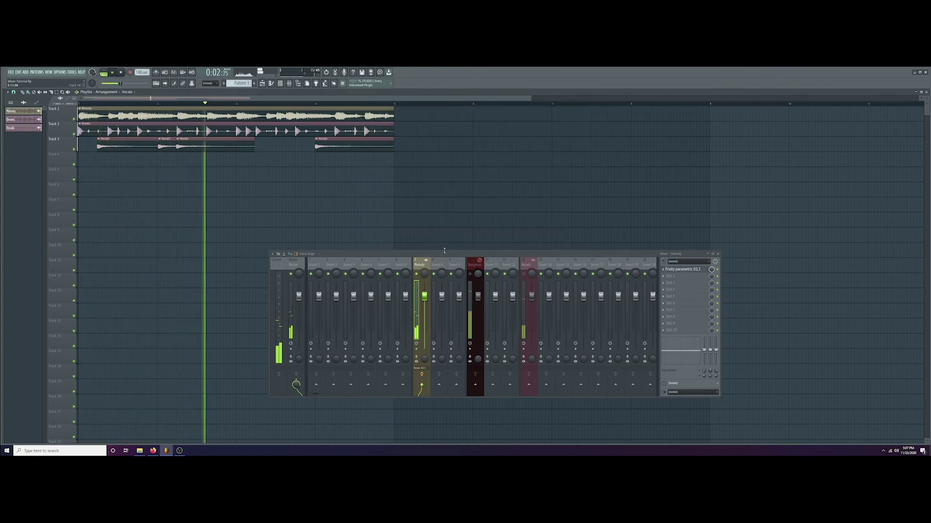
drag(446, 252, 445, 244)
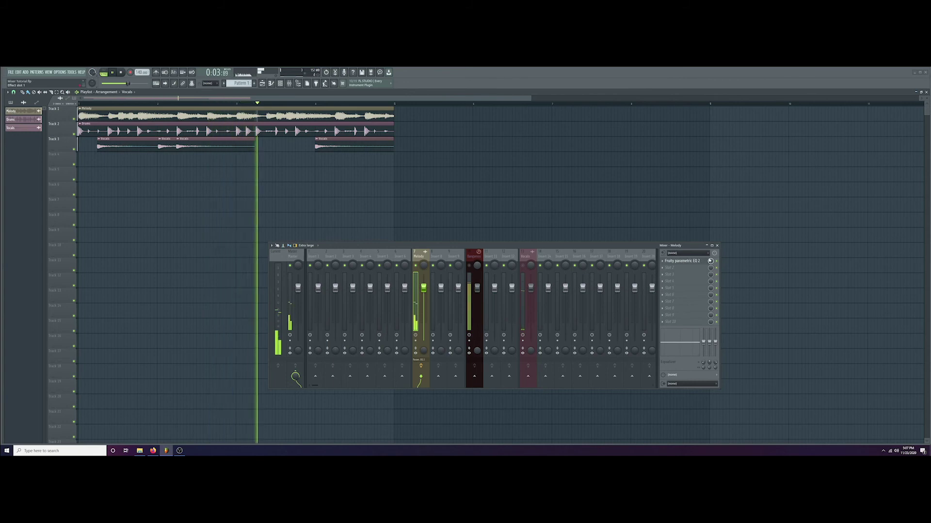
drag(711, 260, 710, 290)
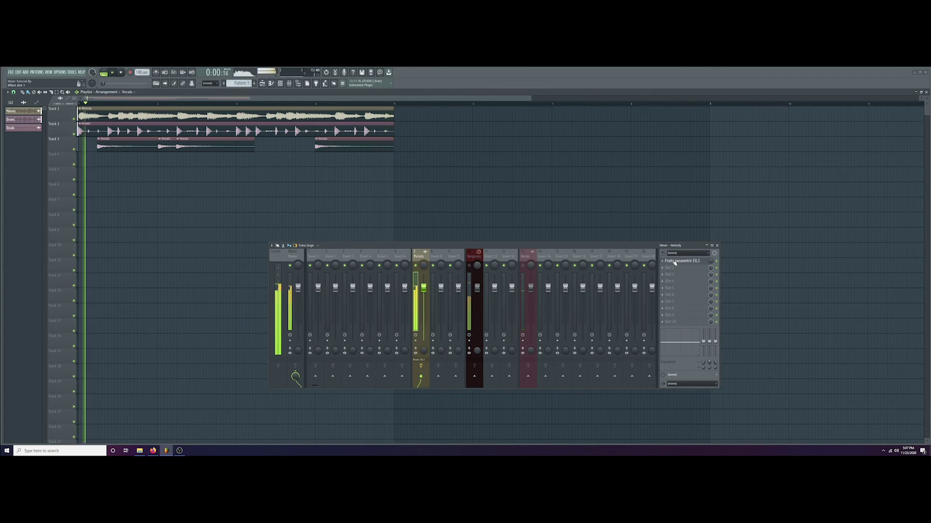
drag(711, 262, 710, 258)
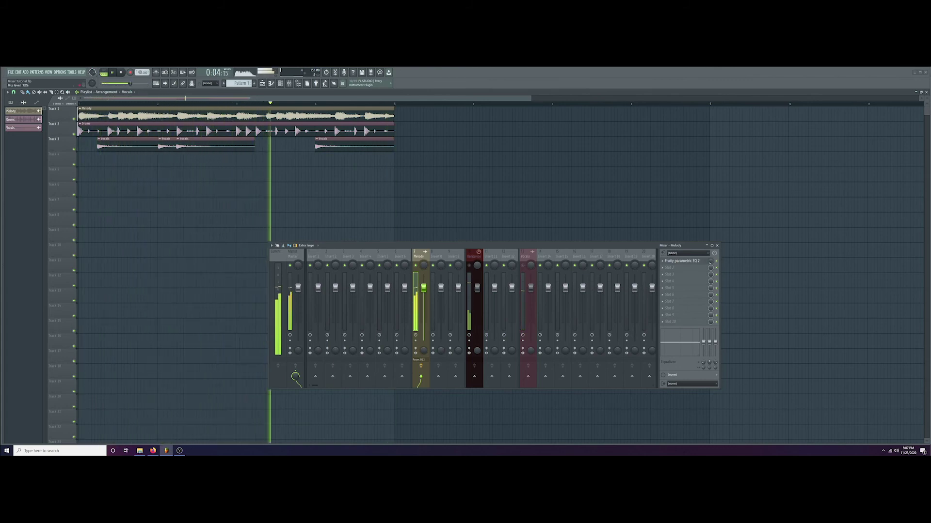
Reopen the Melody track's EQ, lower its mix level and restore it to full, and toggle the effect slot's bypass
click(689, 263)
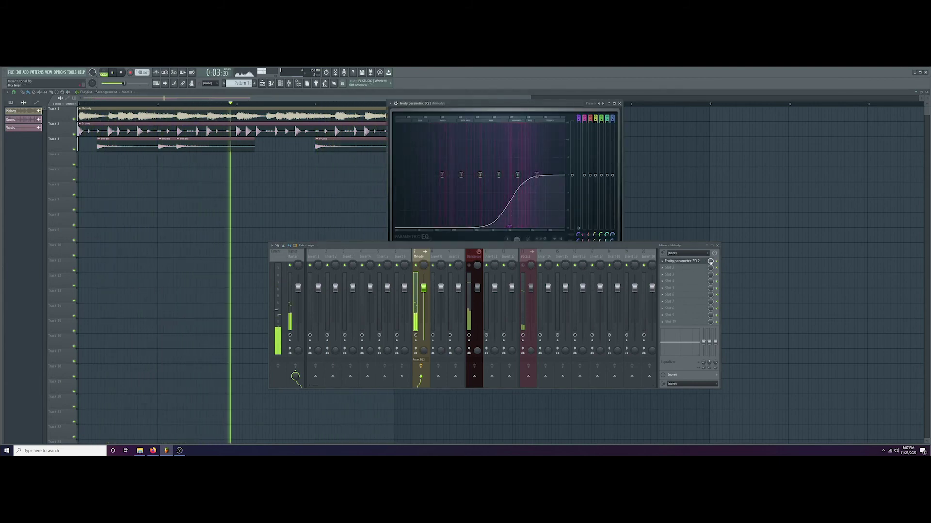
drag(711, 262, 710, 295)
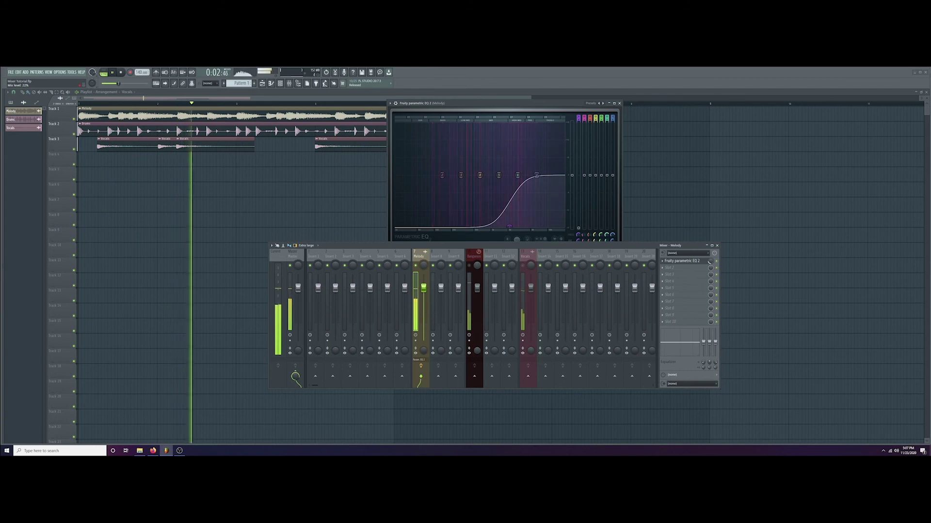
drag(711, 297, 710, 240)
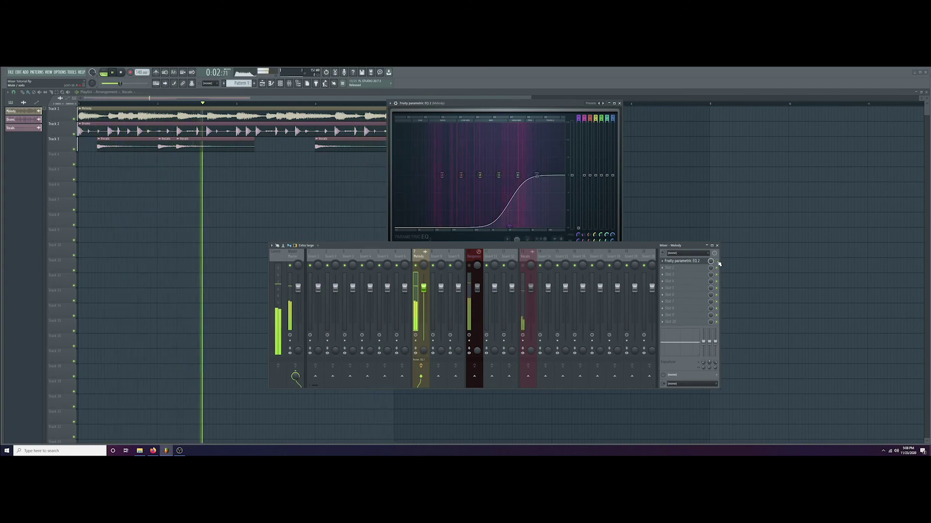
right_click(717, 262)
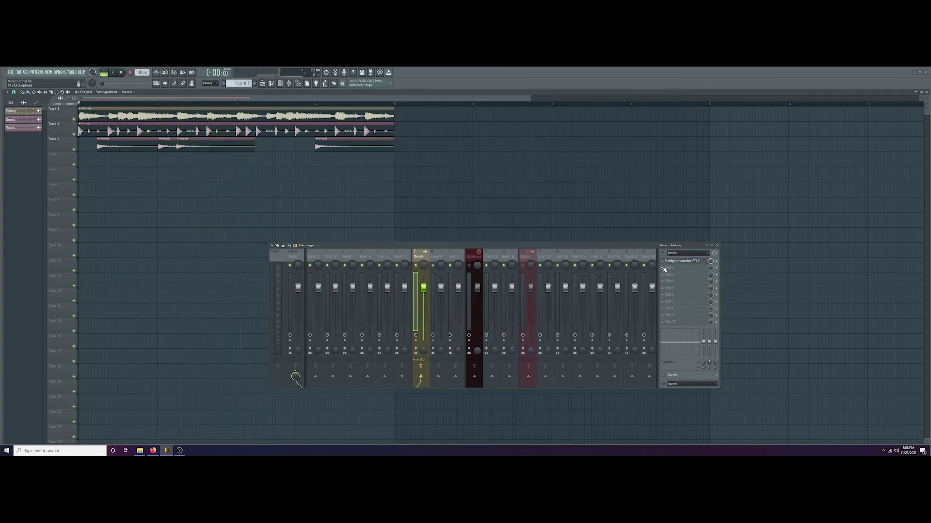
Load COFFEEPUN into the Melody track's second effect slot and BC Chorus 4 (Stereo) into the third, closing each plugin window
click(663, 269)
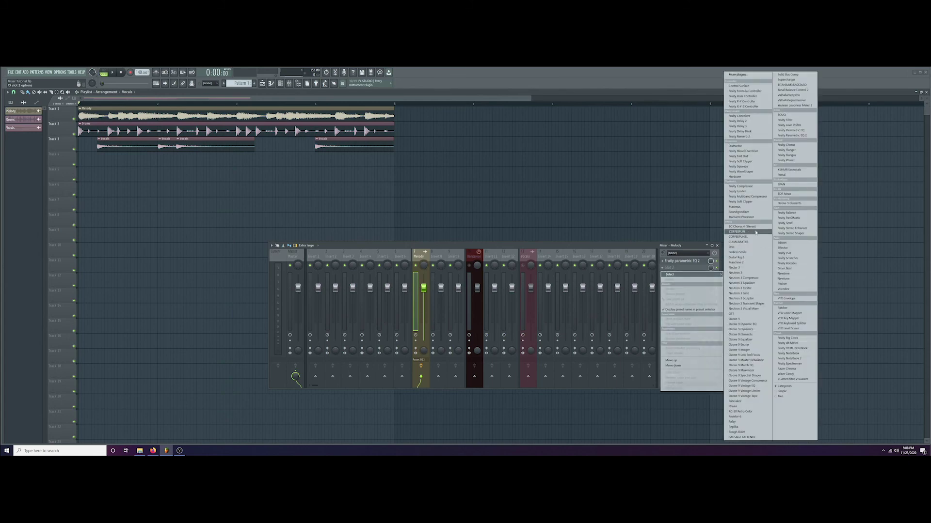
click(736, 232)
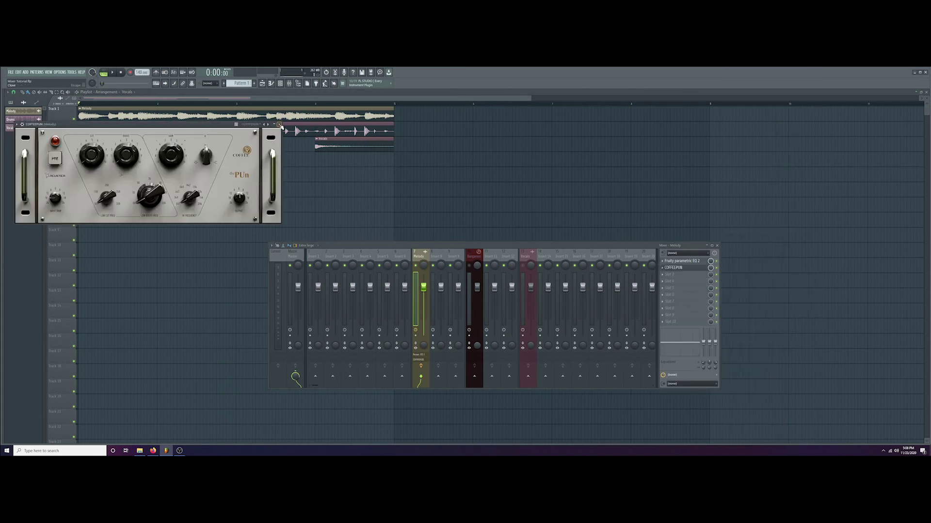
click(279, 125)
click(663, 276)
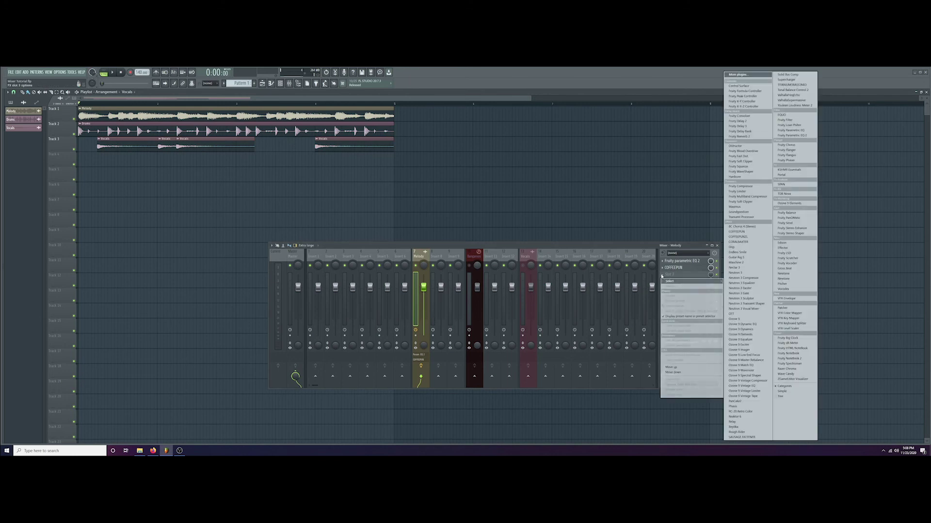
click(745, 226)
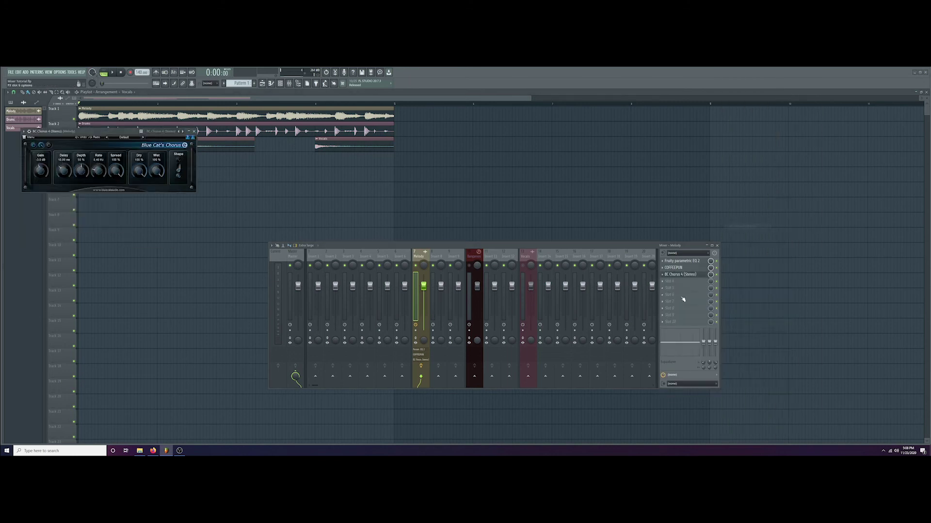
click(194, 131)
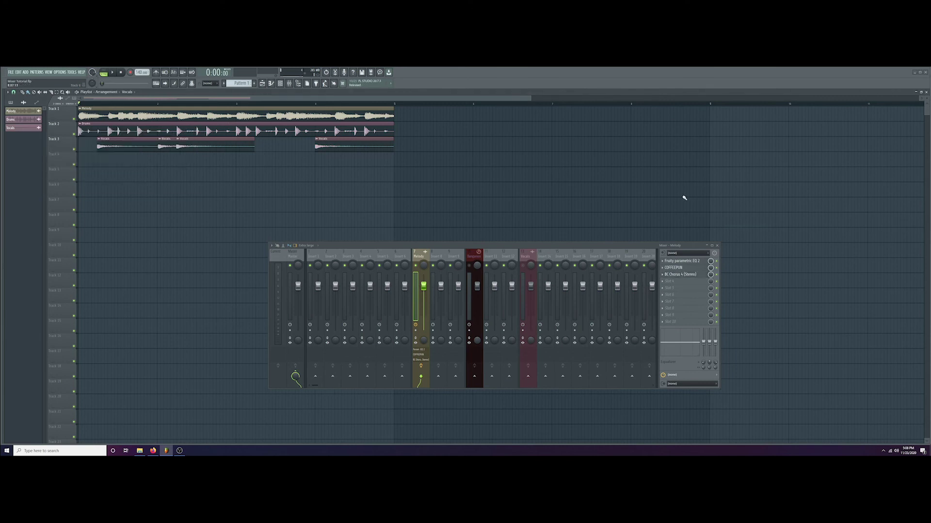
View the COFFEEPUN editor and close it, then open the Fruity Parametric EQ 2 editor on the Melody track
click(678, 268)
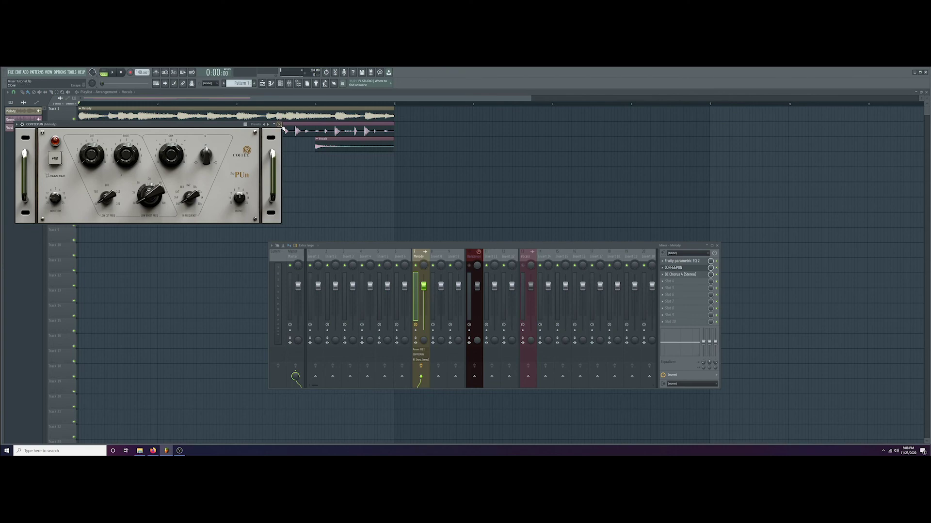
click(279, 124)
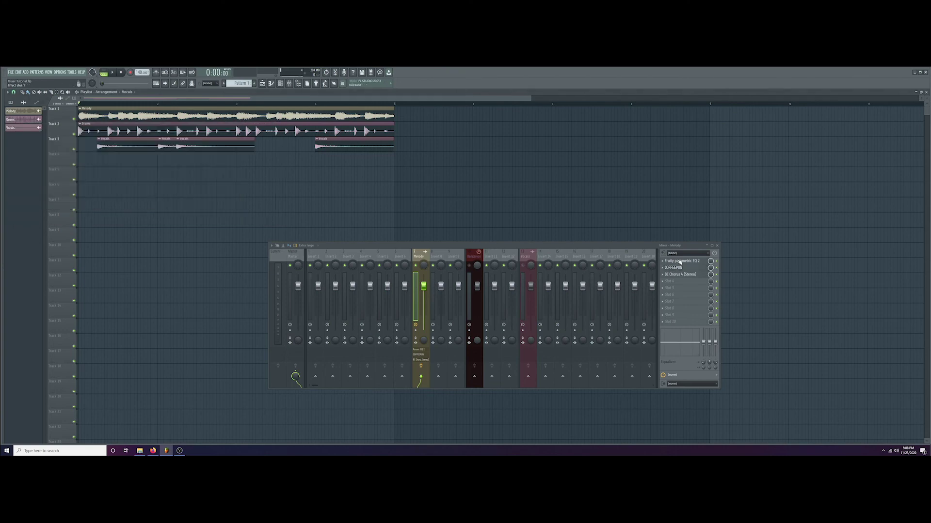
click(706, 261)
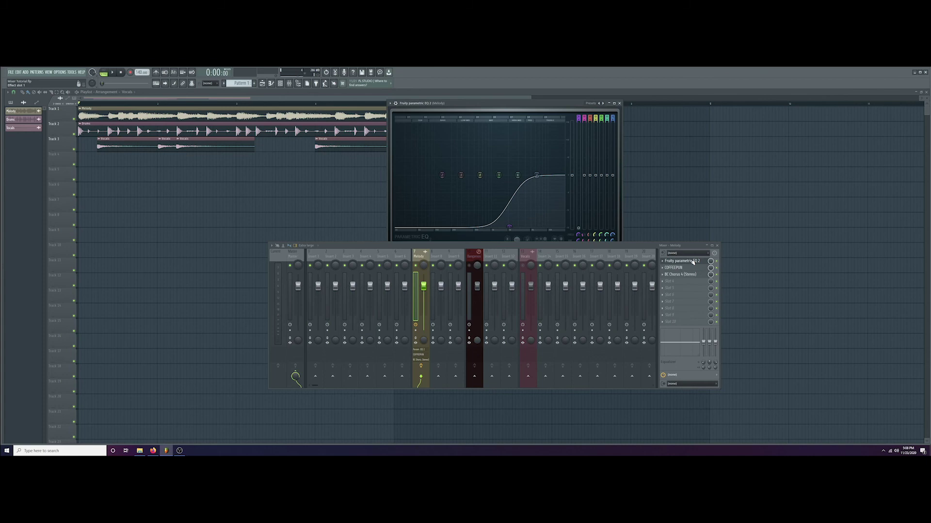
Move Fruity Parametric EQ 2 down to the sixth effect slot, up two slots, and finally back to the first slot
drag(692, 277, 693, 297)
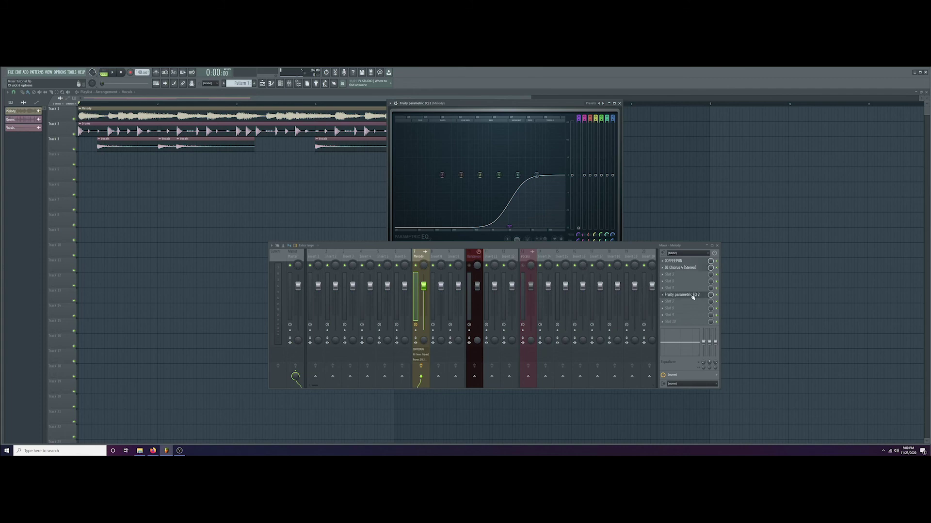
click(662, 296)
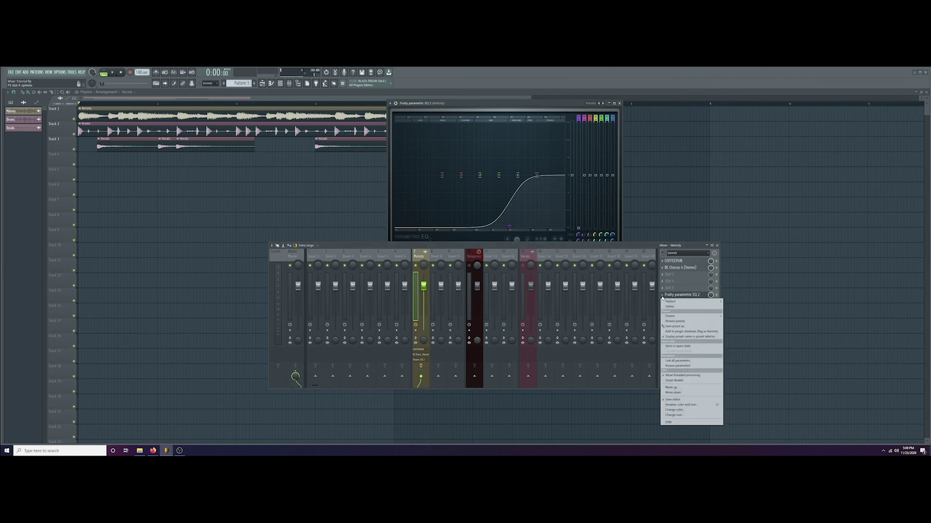
click(679, 388)
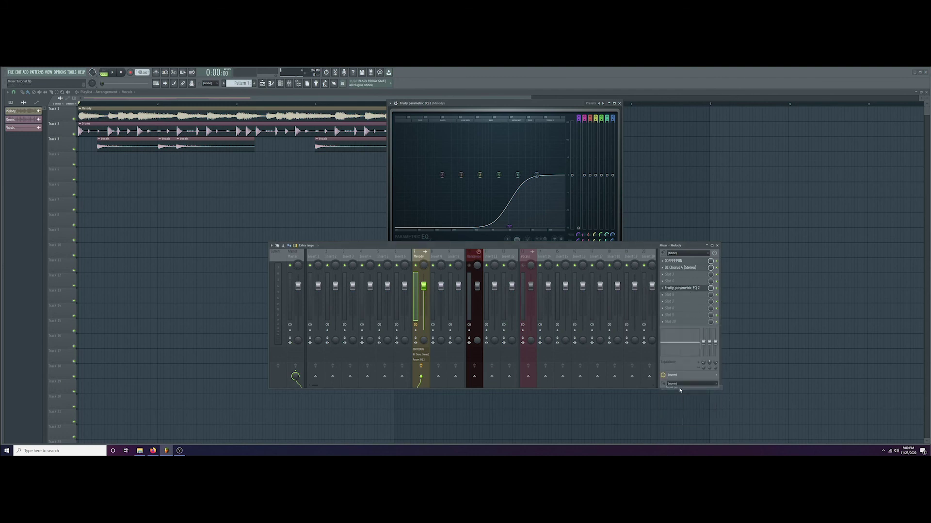
click(663, 289)
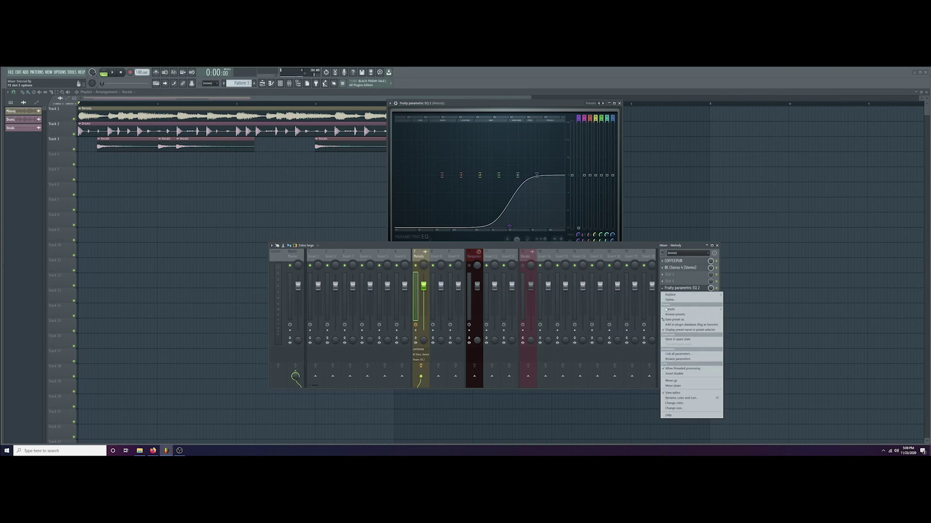
click(674, 382)
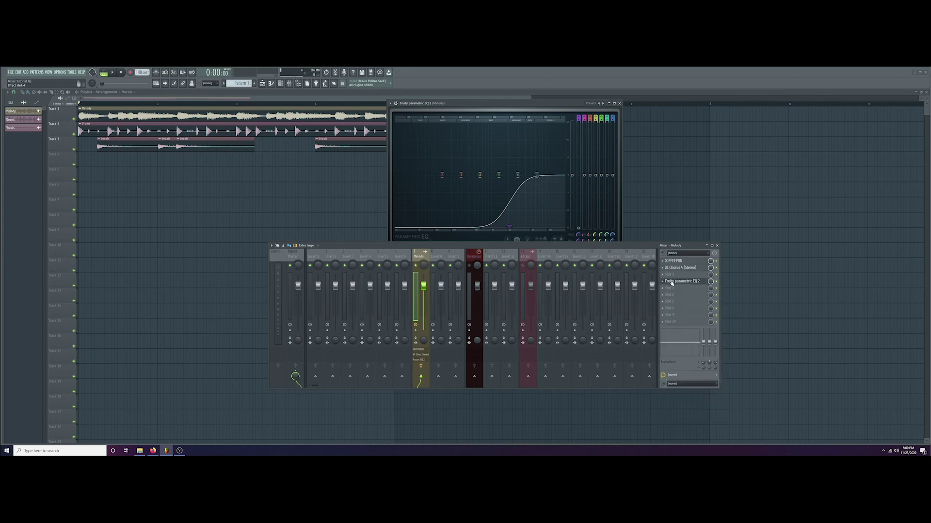
scroll(686, 284, down, 5)
scroll(686, 317, up, 6)
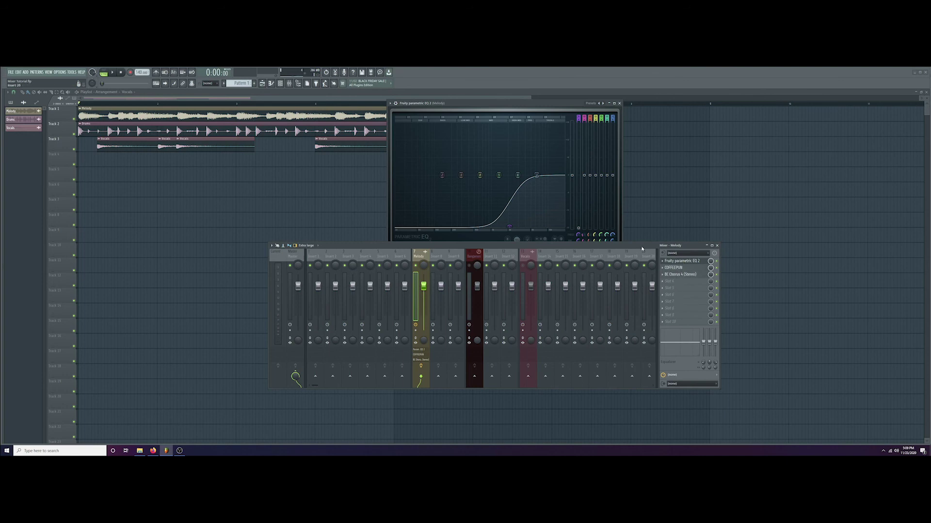
Shift the mixer window slightly down and alternate between the Current and Master tracks to compare their routing and effect slots
drag(641, 246, 644, 258)
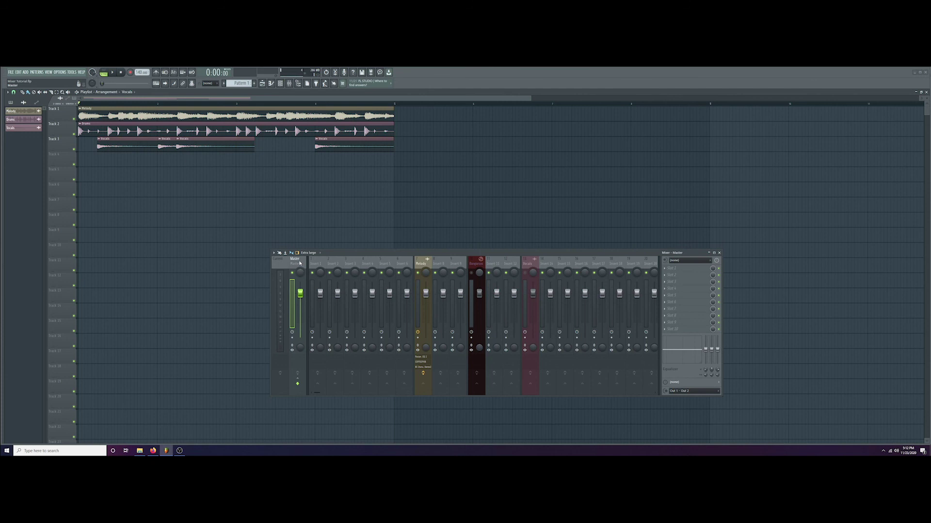
click(277, 263)
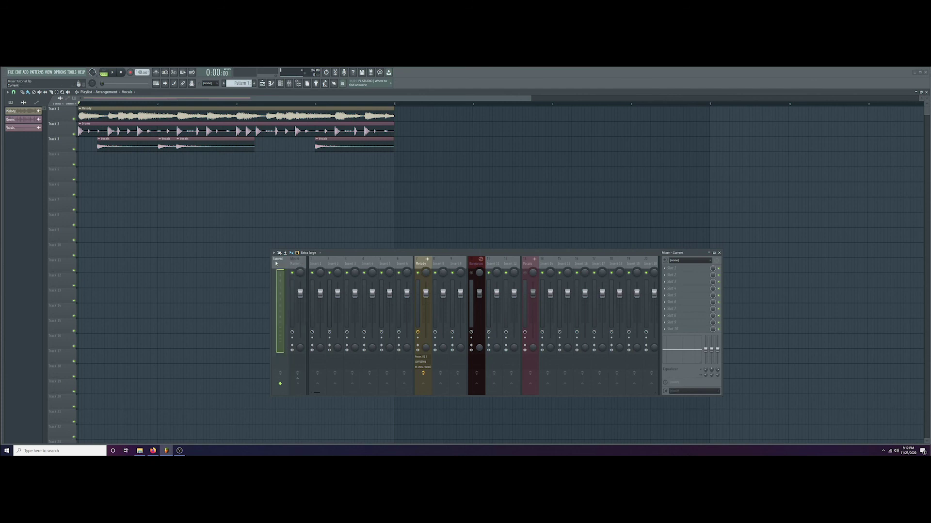
click(294, 264)
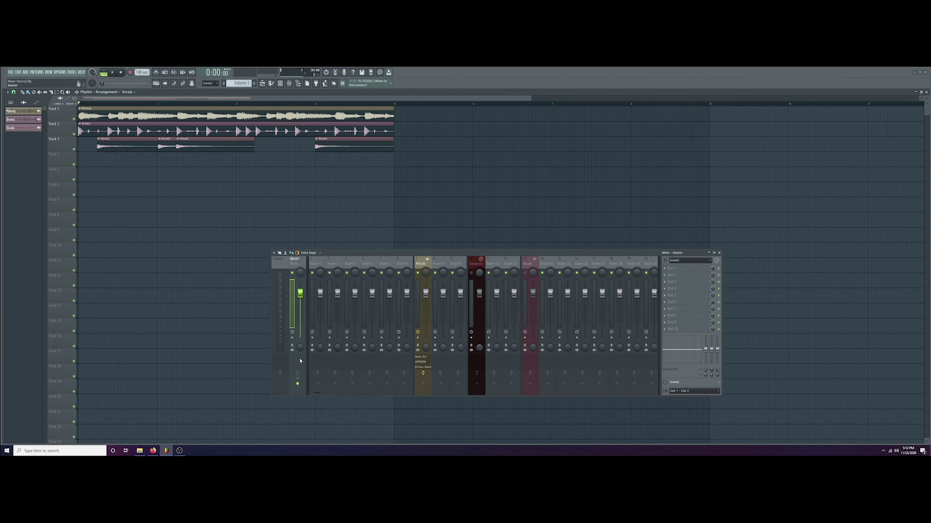
click(281, 263)
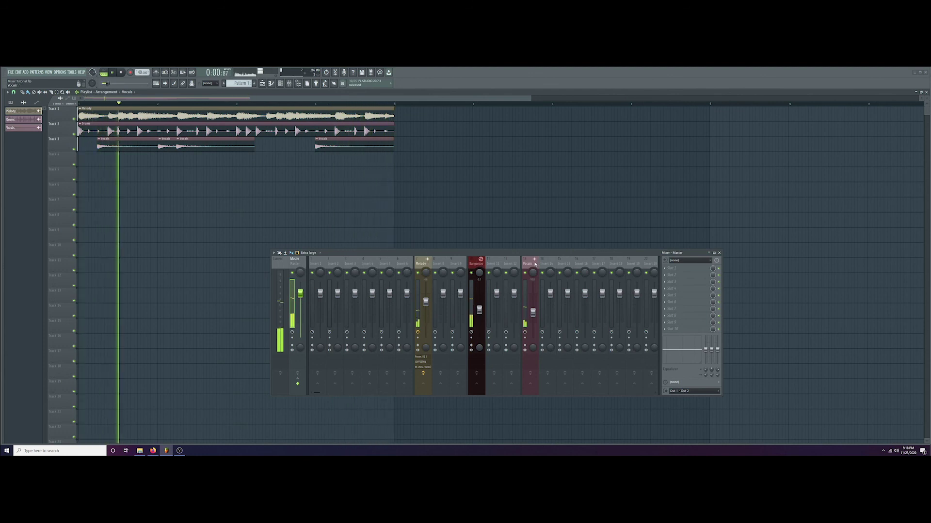
Select the dark red mixer track during playback
click(479, 265)
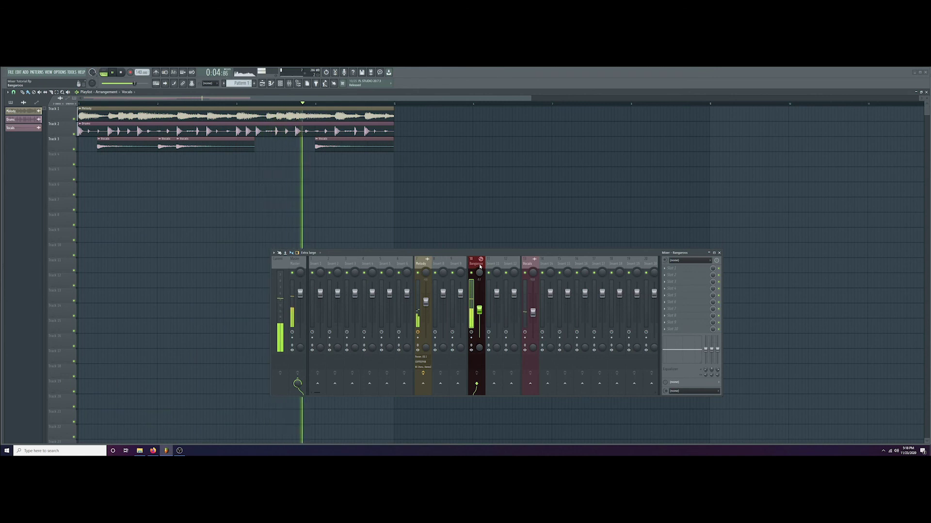